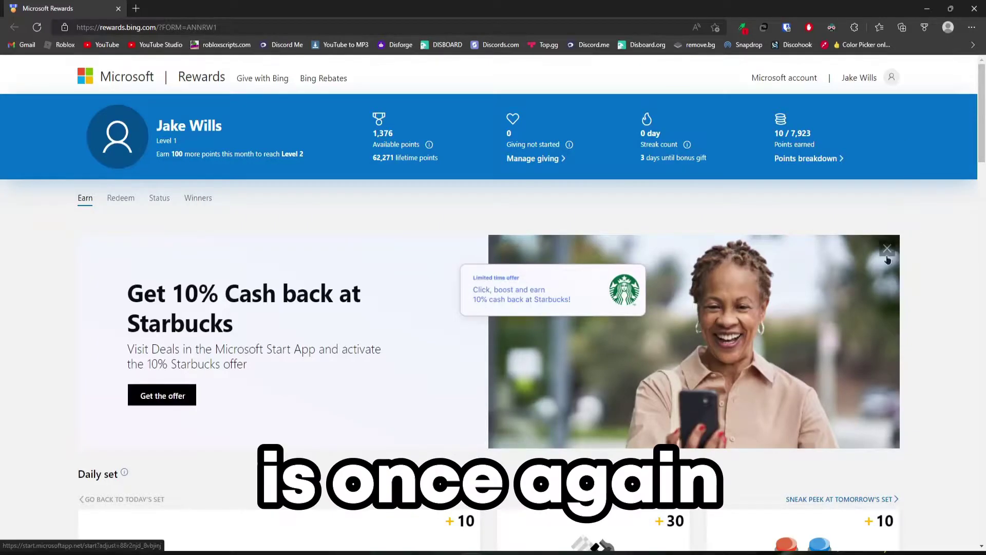
scroll(906, 209, down, 3)
scroll(852, 280, down, 4)
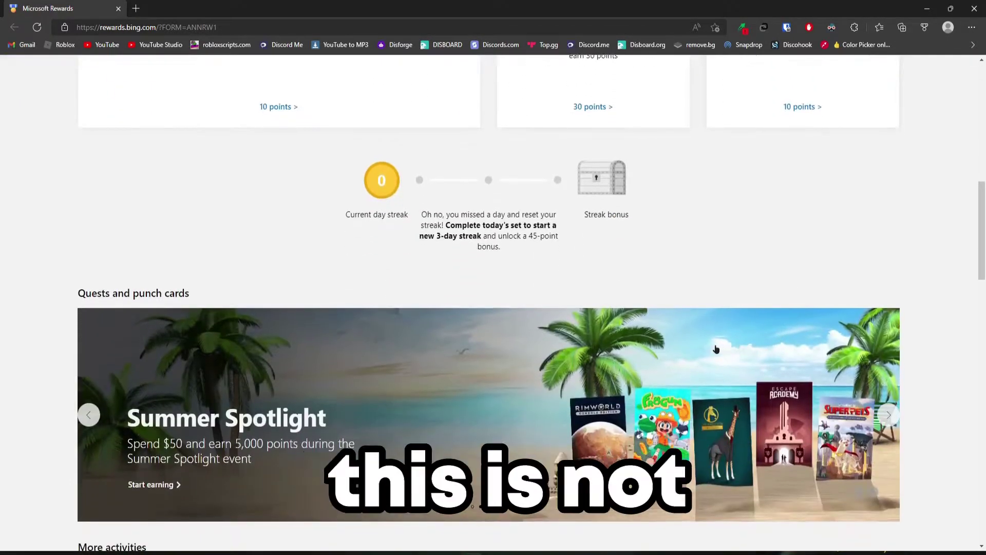
scroll(755, 339, down, 4)
scroll(663, 323, down, 3)
scroll(639, 318, up, 2)
scroll(625, 309, up, 8)
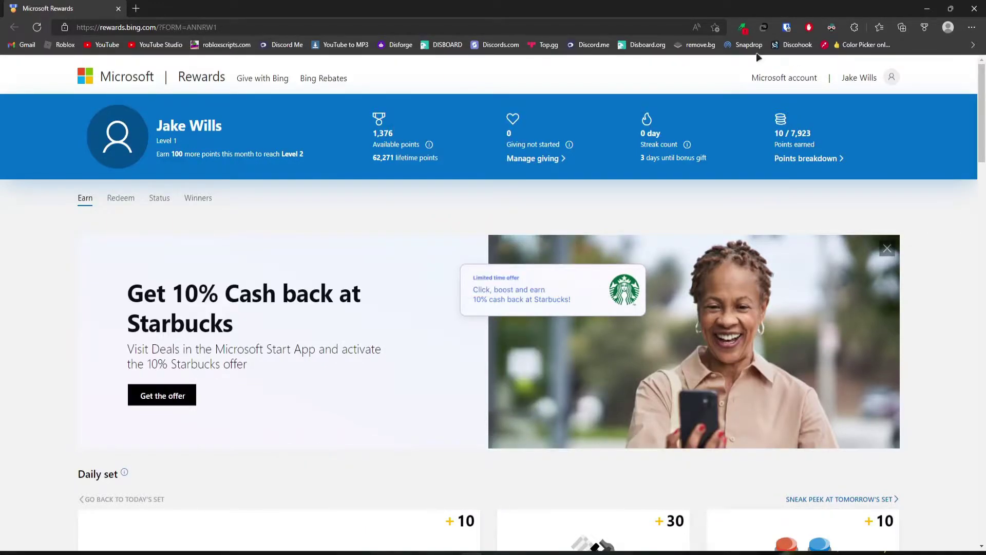
Open and dismiss the auto-search extension's popup and options menu while the daily set completes
click(745, 28)
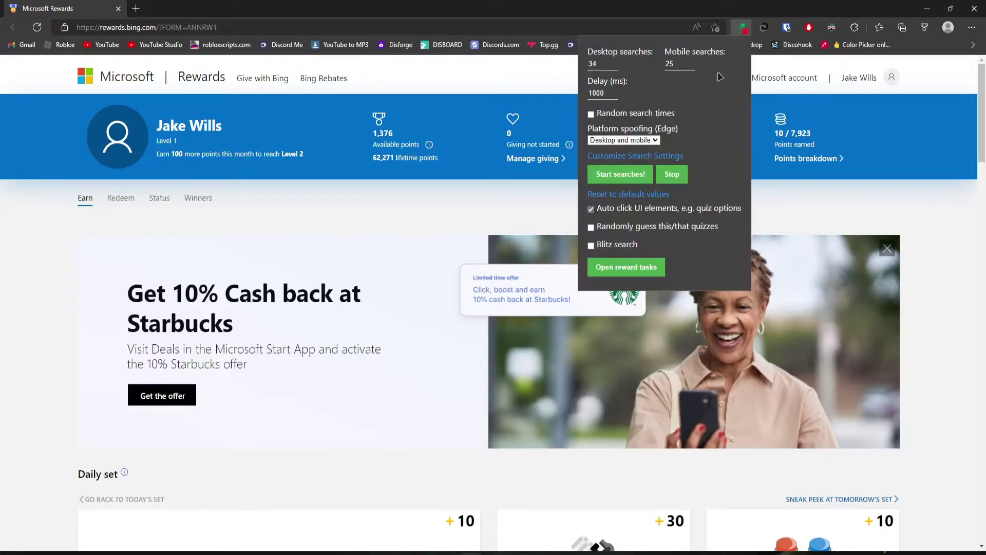
click(741, 31)
right_click(745, 31)
click(766, 30)
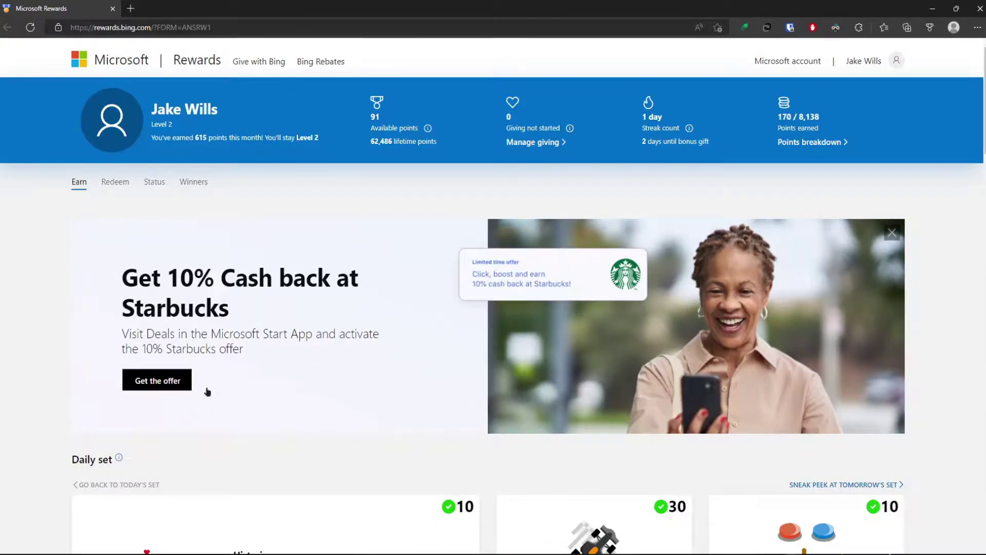
Open the VPN country list and browse its FREE and PREMIUM location tabs
click(766, 29)
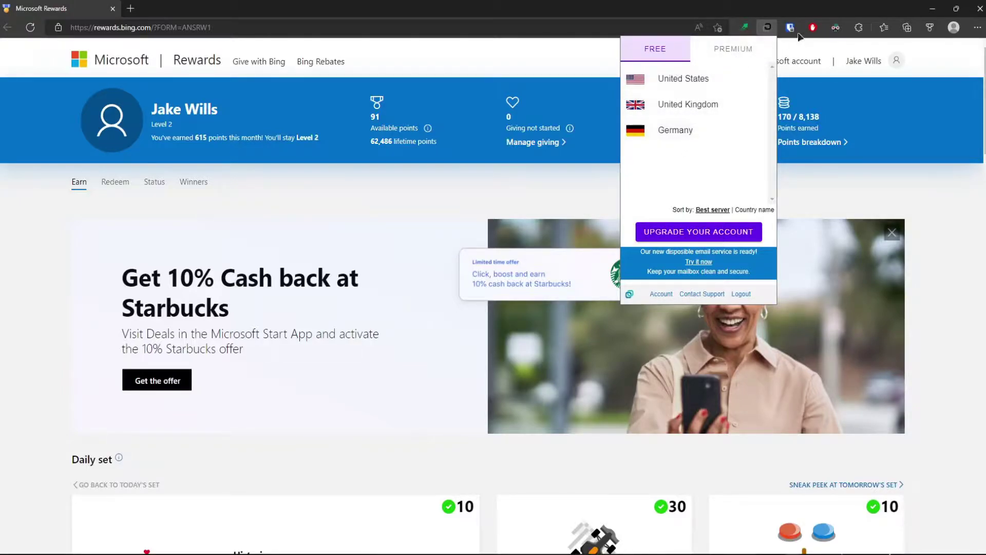
click(733, 49)
scroll(703, 115, down, 3)
scroll(703, 115, up, 3)
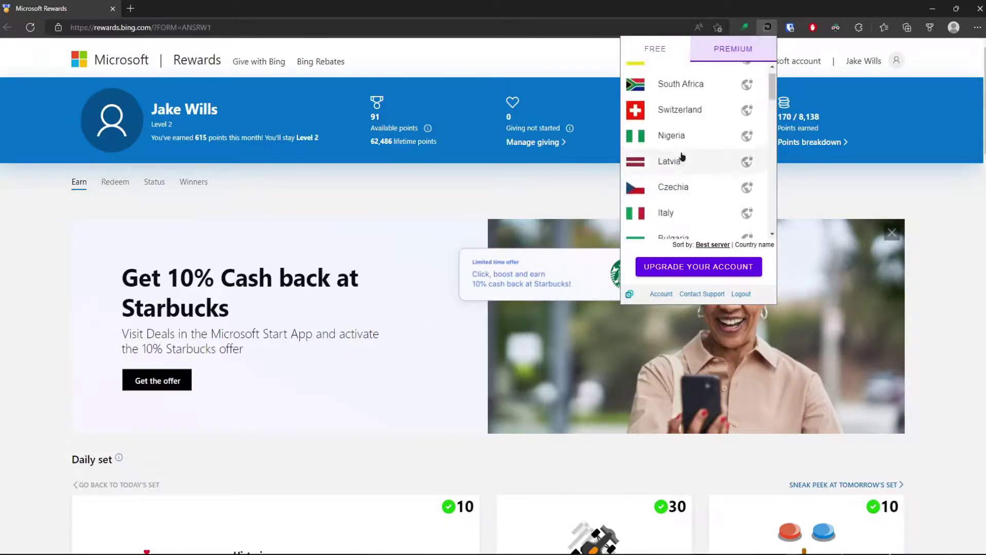
click(658, 47)
click(733, 48)
click(655, 49)
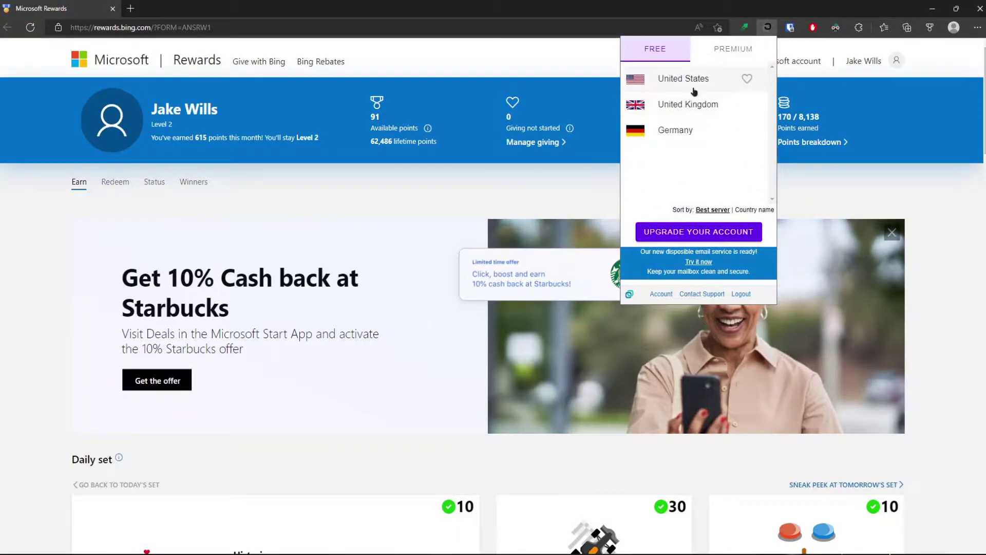
click(733, 48)
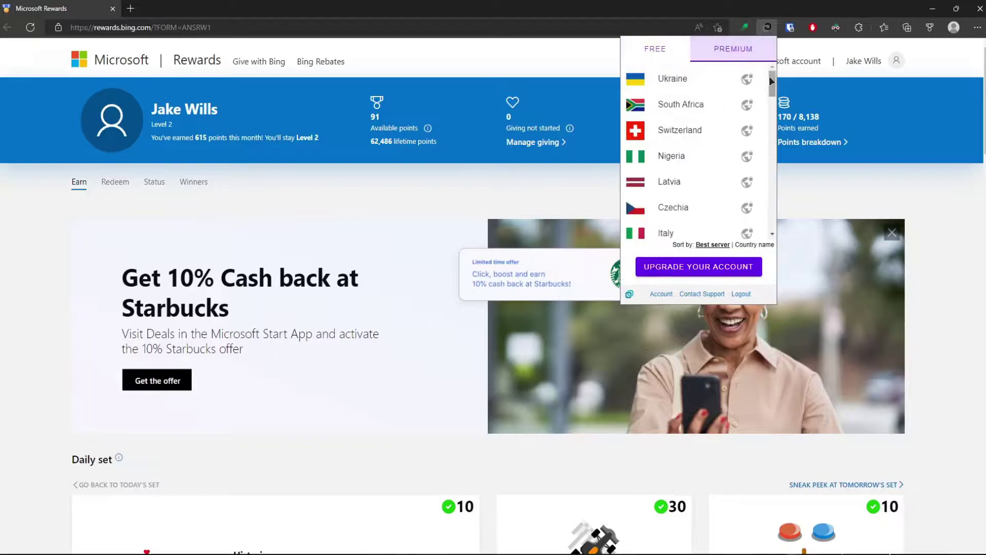
scroll(693, 138, down, 5)
scroll(694, 139, down, 5)
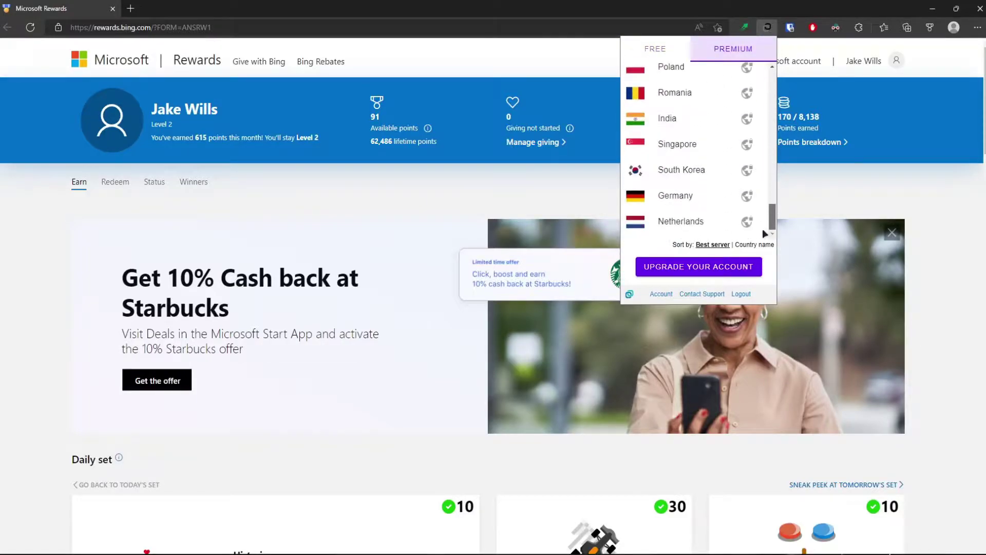
scroll(762, 228, up, 3)
scroll(759, 201, up, 3)
scroll(756, 177, up, 3)
scroll(756, 166, up, 1)
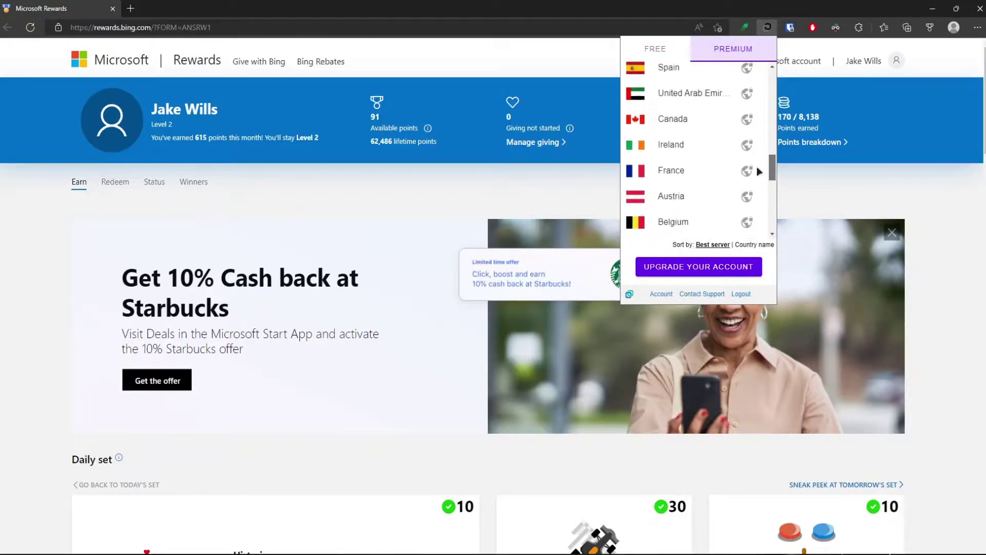
Dismiss the premium upgrade prompt and connect to the free United Kingdom server
click(678, 124)
click(767, 46)
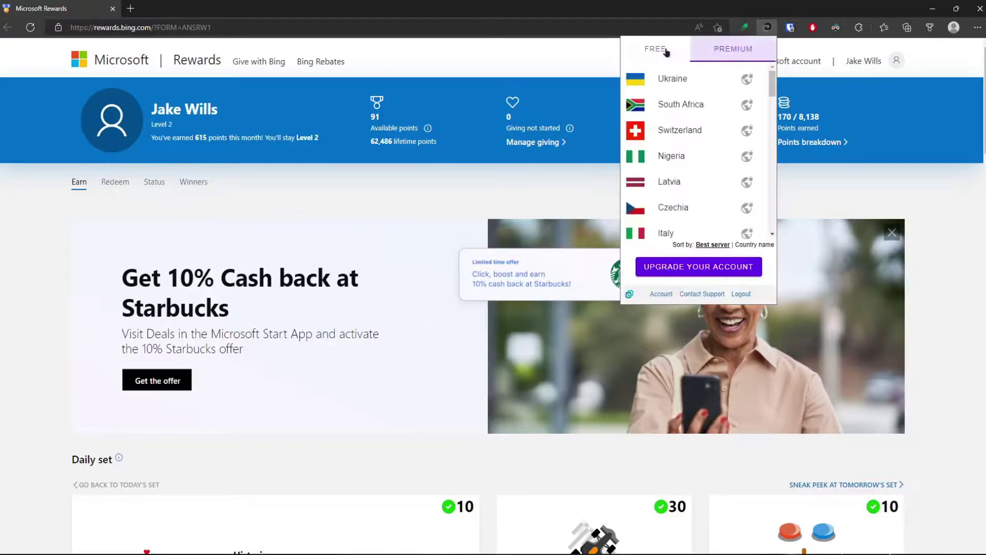
click(655, 49)
click(678, 104)
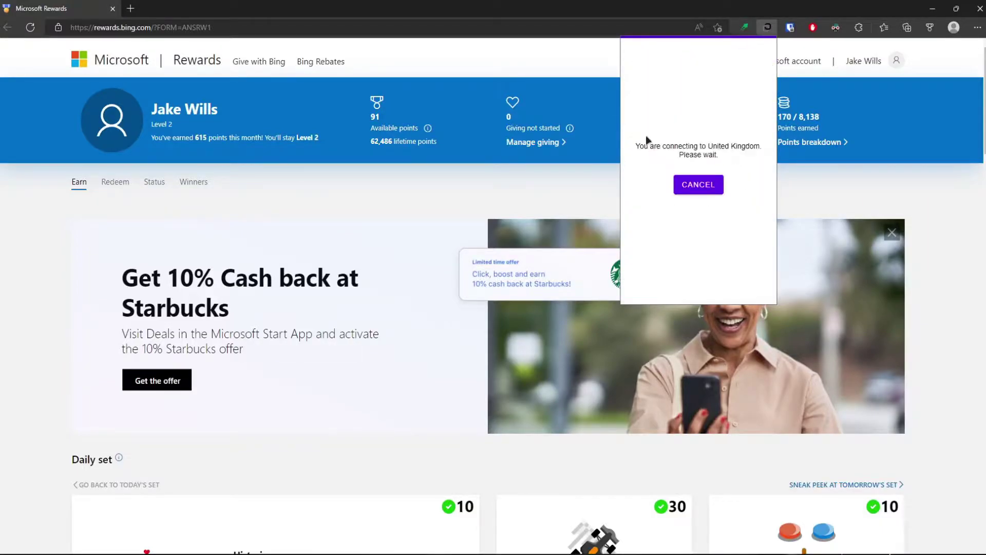
Close the VPN panel, reload the Rewards page, and complete the Daily poll
click(513, 181)
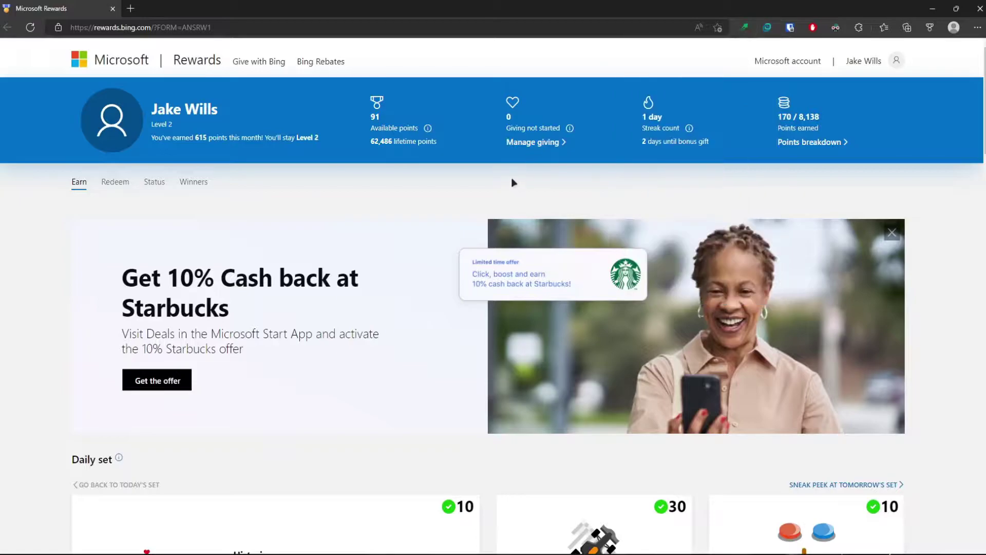
key(F5)
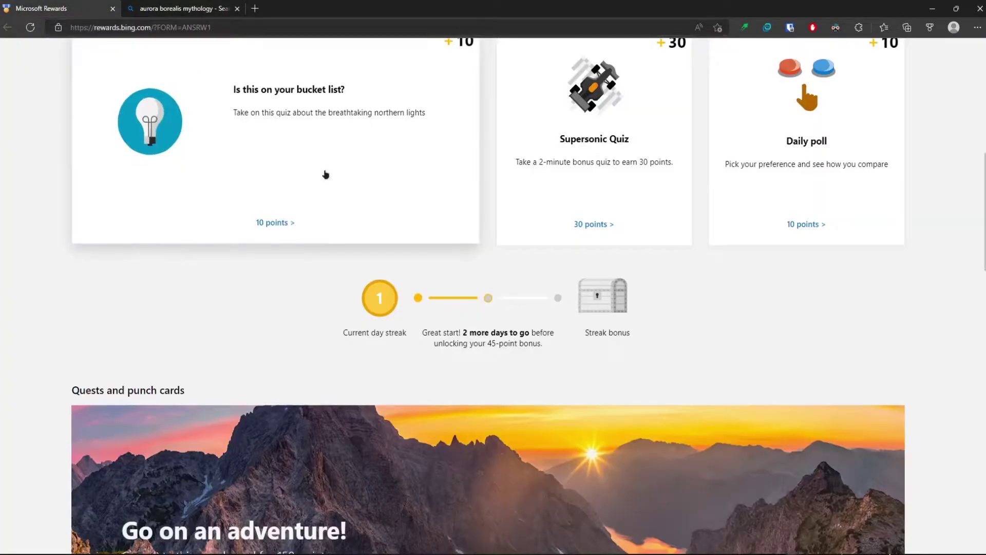
scroll(324, 178, up, 3)
click(327, 135)
click(47, 8)
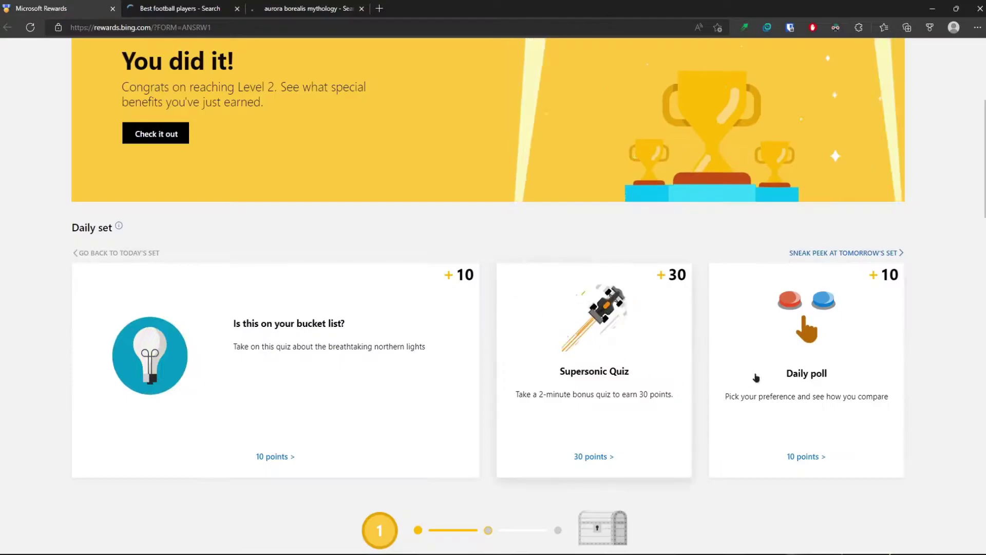
click(593, 370)
click(47, 8)
scroll(293, 292, down, 5)
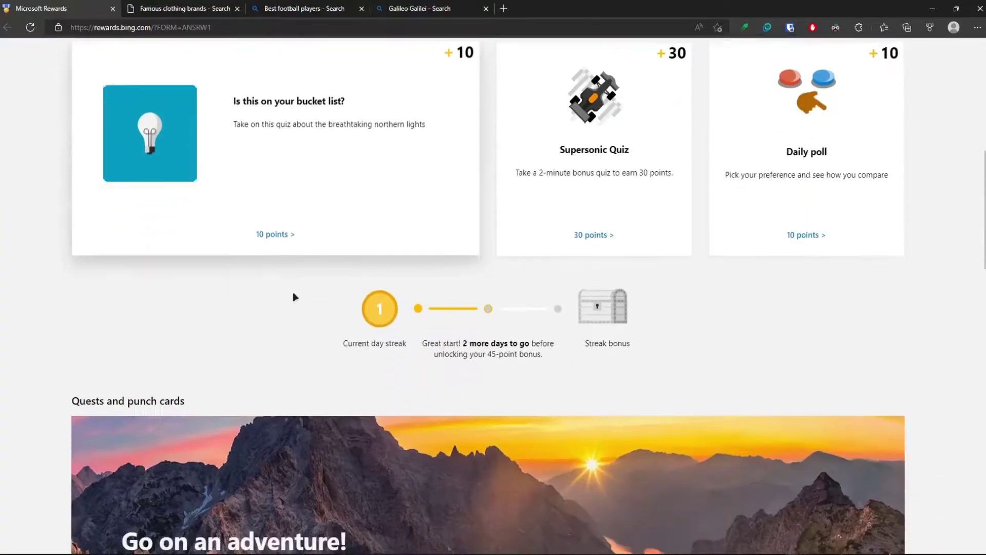
scroll(295, 294, down, 5)
Open the Save up to £464, Middle East feast and Rocket League Worlds activities
click(169, 301)
click(58, 10)
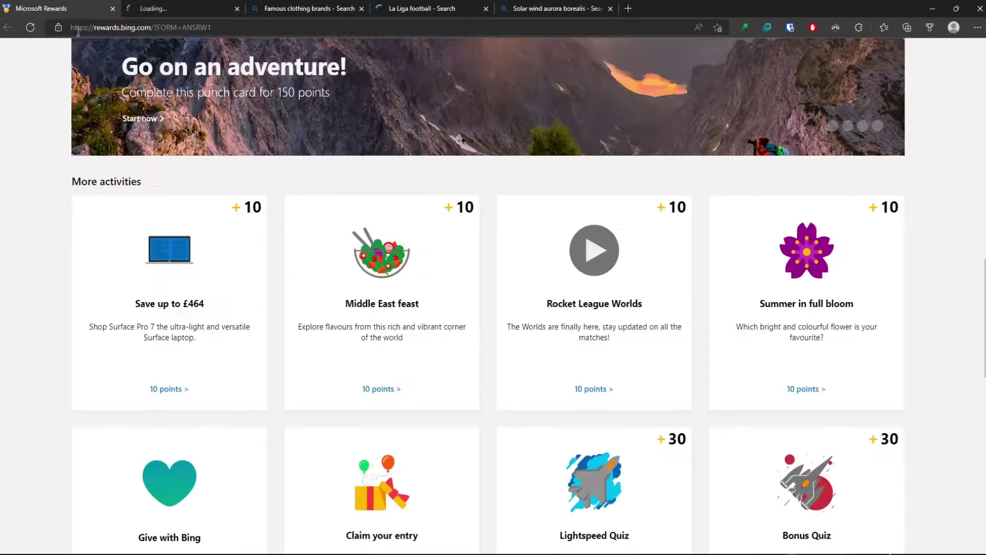
click(381, 300)
click(46, 9)
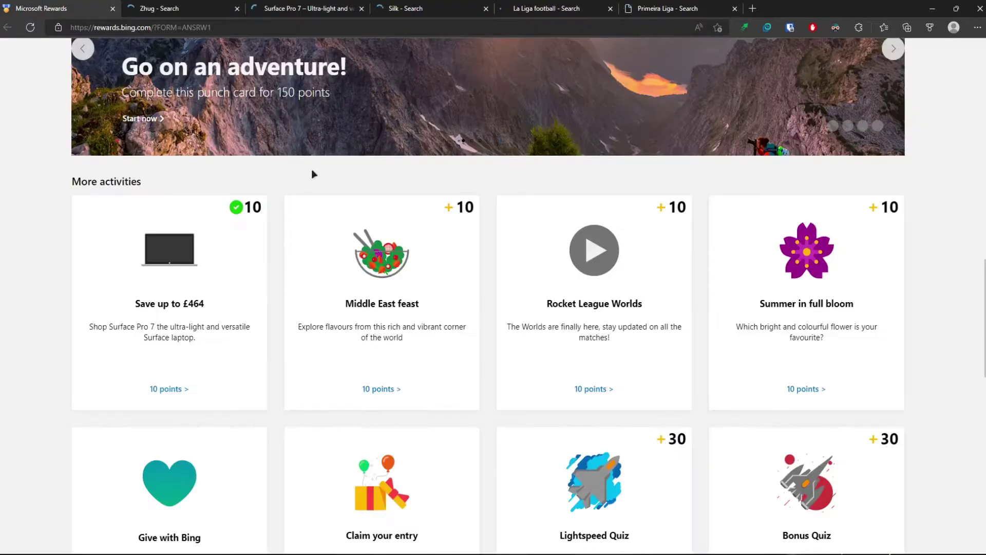
click(594, 301)
scroll(290, 295, up, 10)
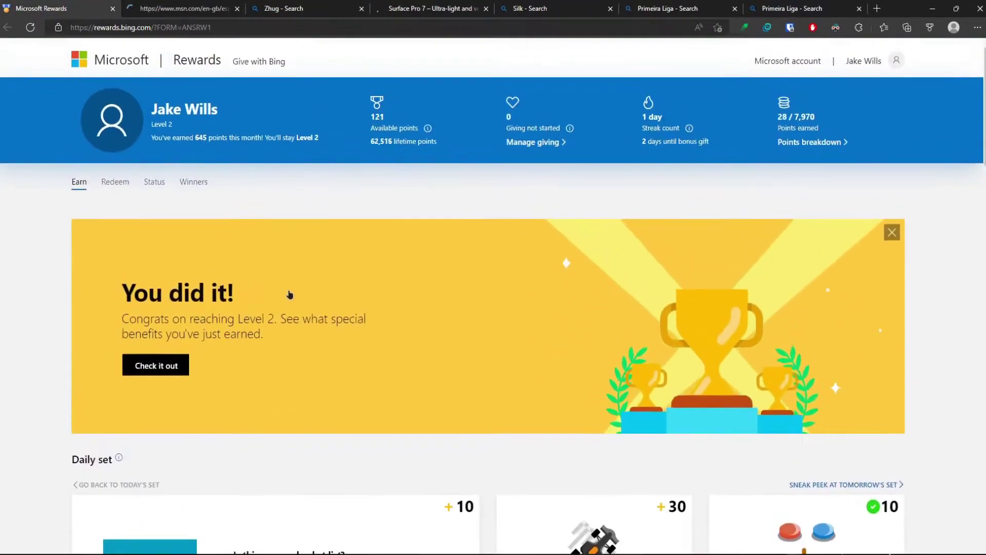
scroll(293, 295, down, 5)
scroll(375, 292, down, 3)
scroll(529, 328, up, 5)
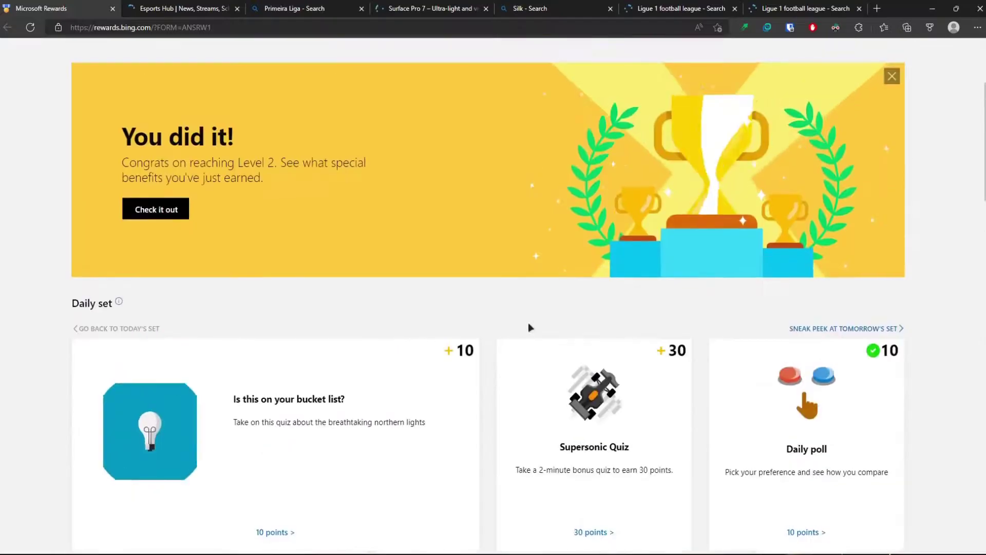
scroll(539, 324, down, 4)
scroll(385, 294, down, 5)
scroll(331, 256, down, 1)
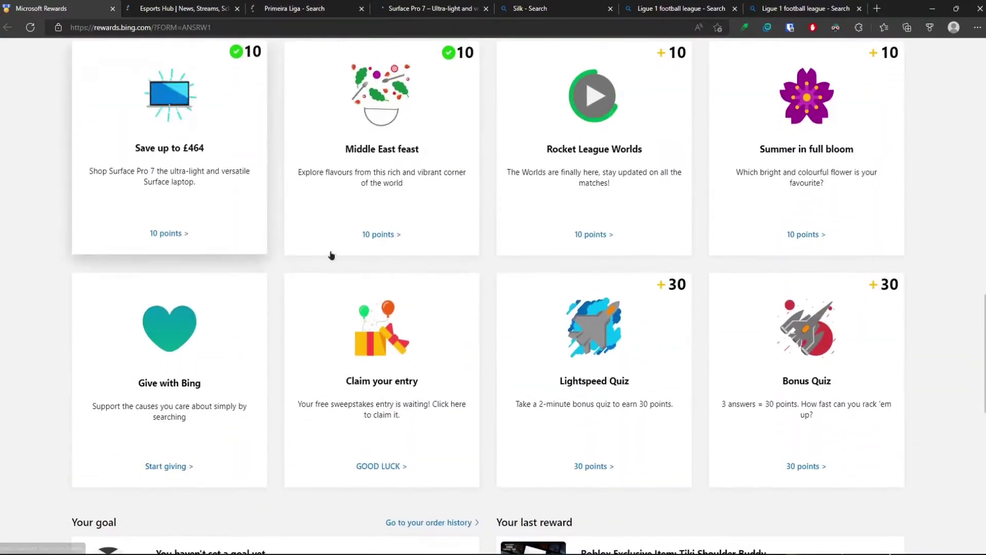
Open the Lightspeed Quiz, another card and Summer in full bloom, returning to Rewards each time
click(571, 224)
key(ctrl+shift+Tab)
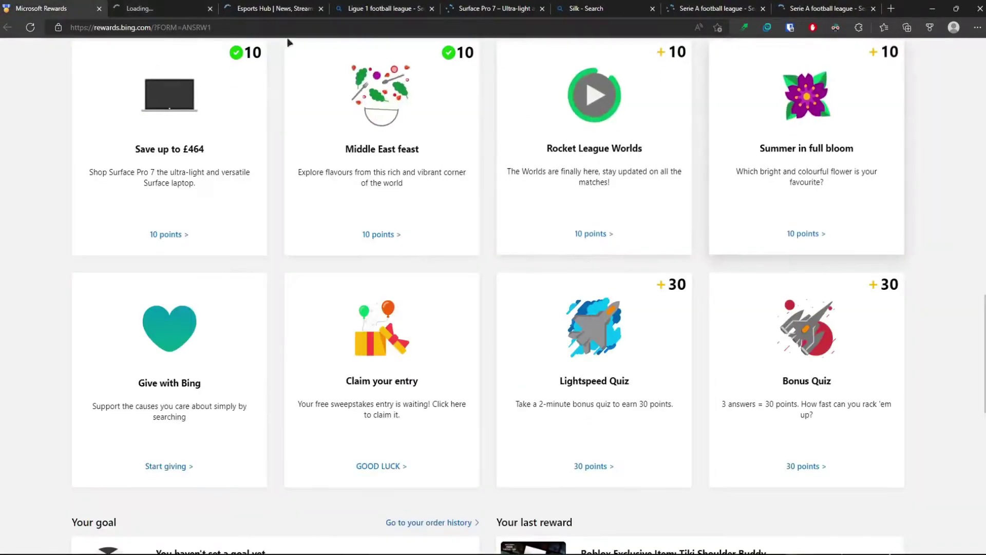
click(288, 45)
key(ctrl+shift+Tab)
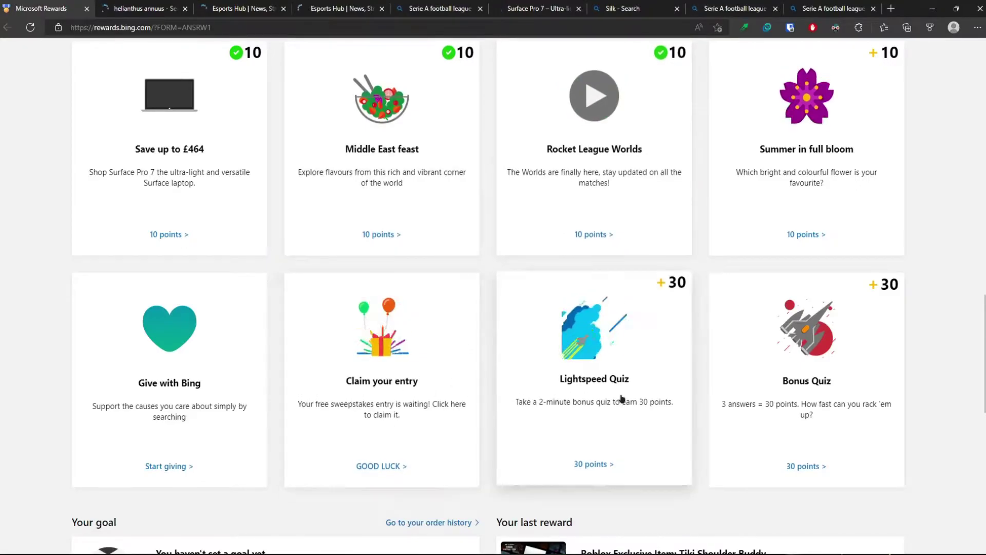
click(621, 398)
click(59, 6)
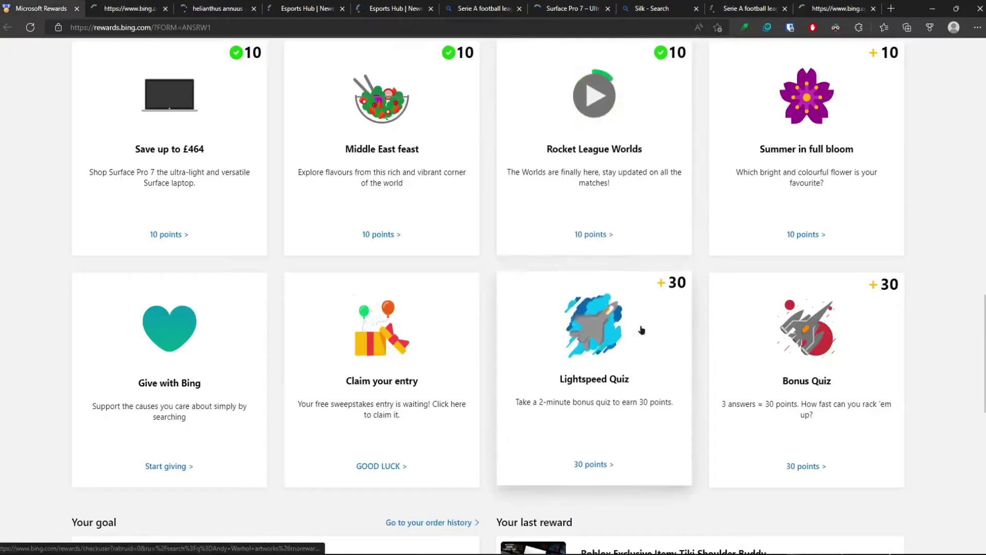
click(832, 354)
click(39, 9)
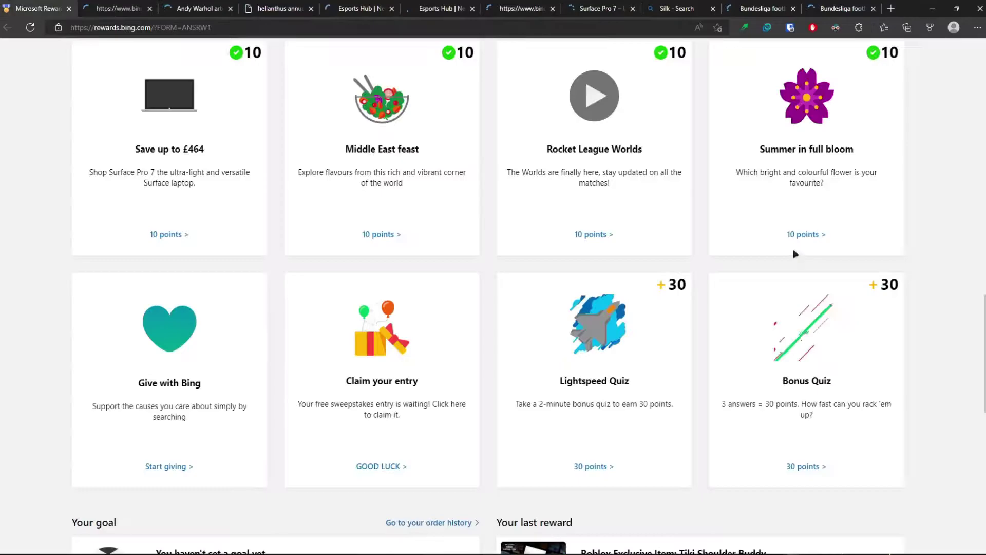
scroll(775, 246, down, 5)
scroll(722, 288, down, 3)
scroll(723, 288, down, 5)
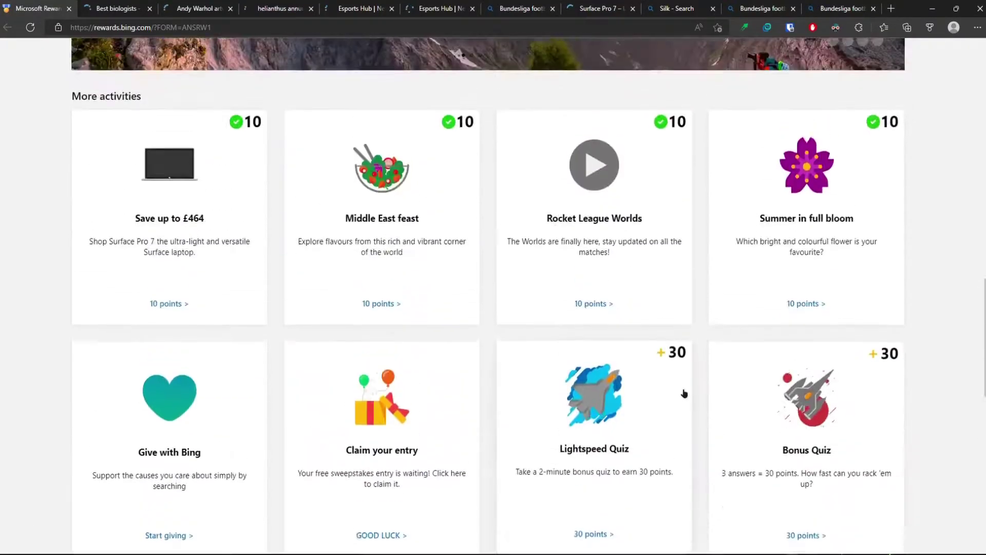
scroll(707, 336, up, 10)
scroll(706, 336, up, 5)
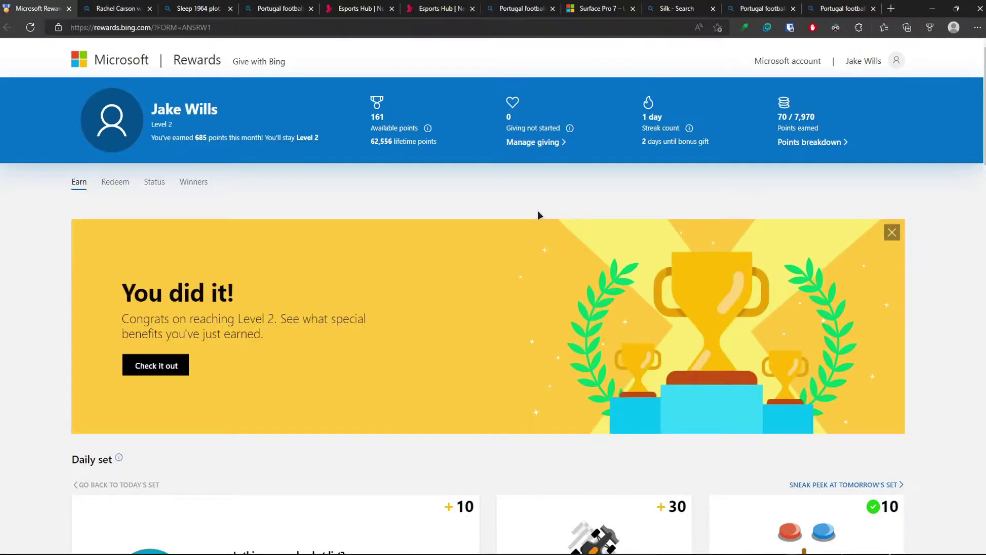
Reload Rewards and close the Esports Hub, Spain, Surface Pro, Silk and Germany tabs
key(F5)
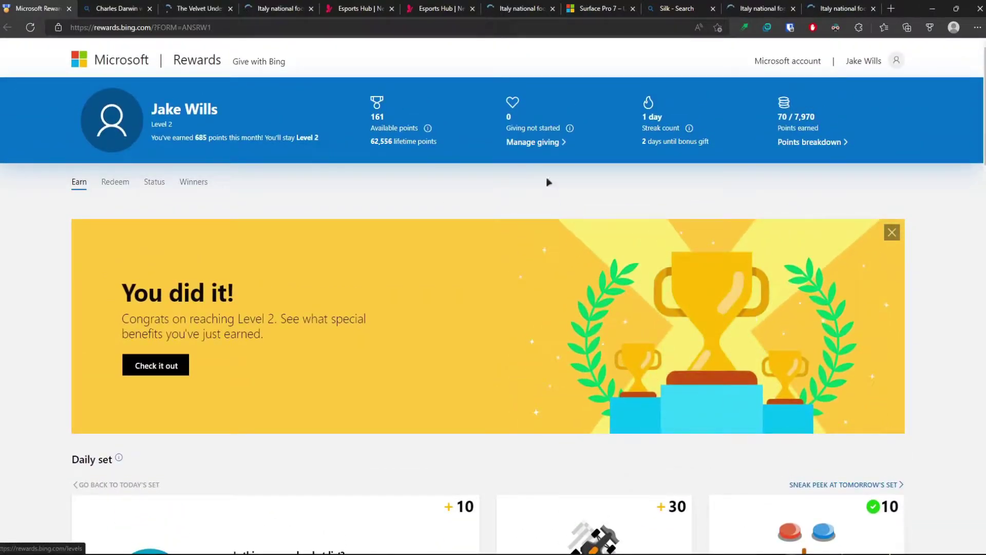
scroll(539, 232, down, 5)
scroll(455, 309, down, 3)
scroll(456, 309, up, 2)
scroll(455, 306, up, 5)
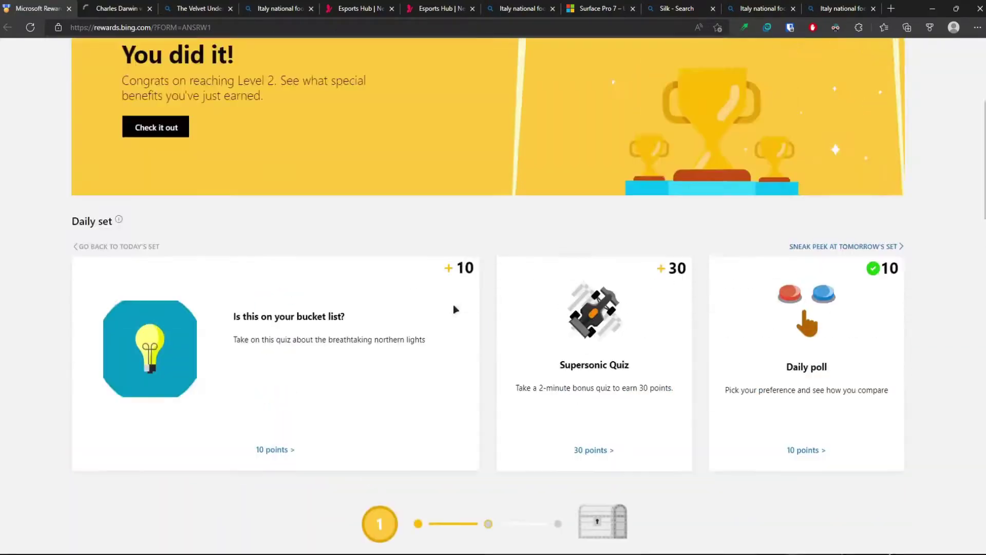
scroll(456, 306, up, 4)
click(151, 10)
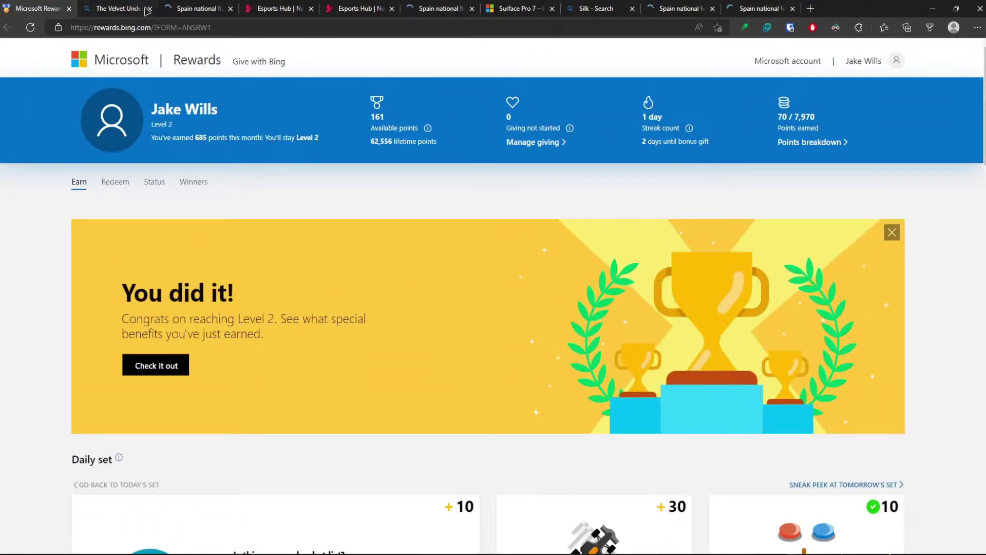
click(152, 11)
click(209, 9)
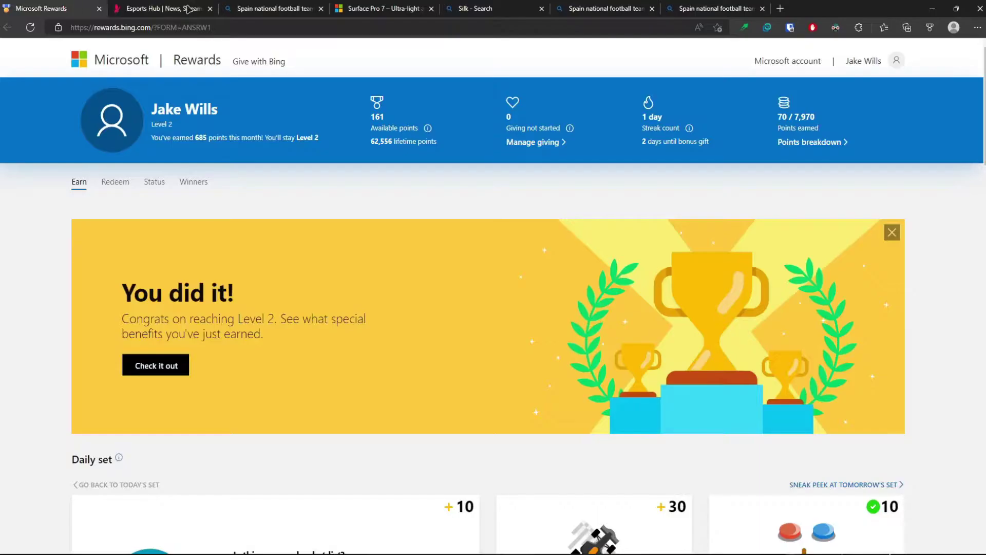
click(210, 9)
click(210, 8)
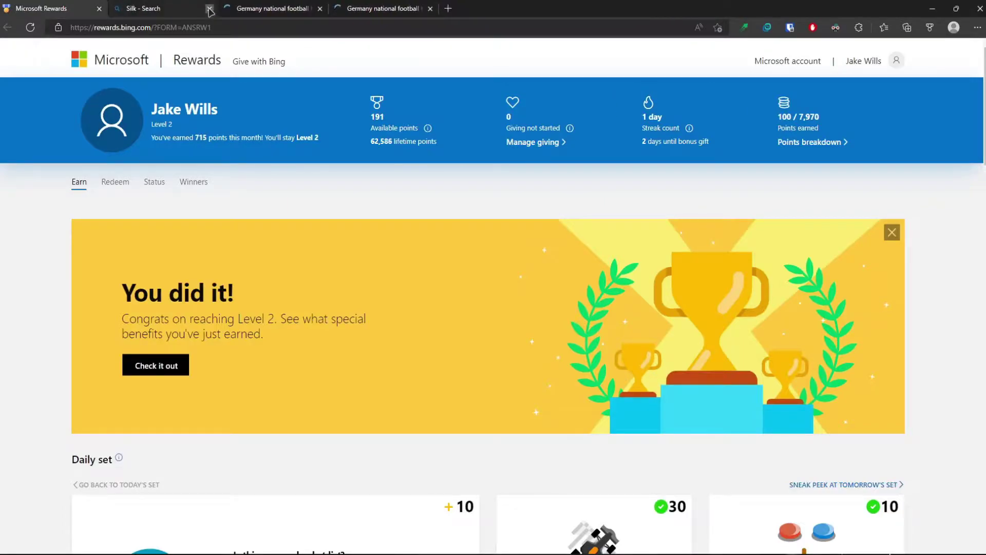
click(209, 9)
click(210, 8)
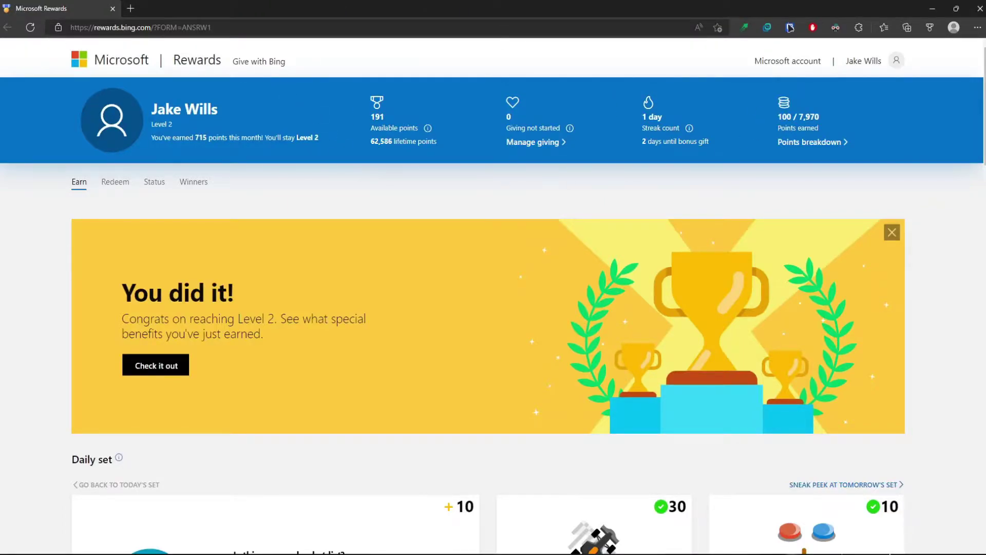
Disconnect the VPN from its toolbar panel and close the panel
click(767, 28)
click(698, 231)
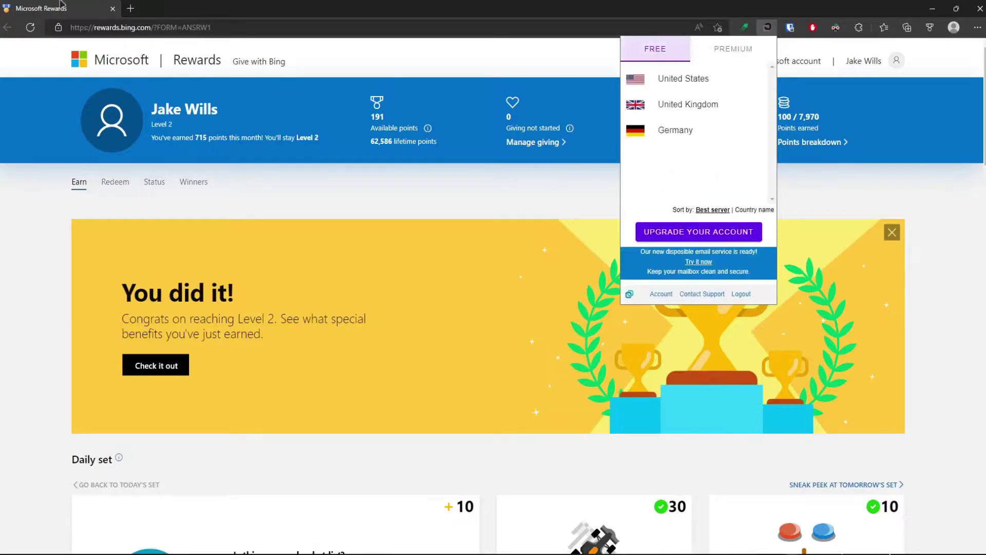
click(30, 28)
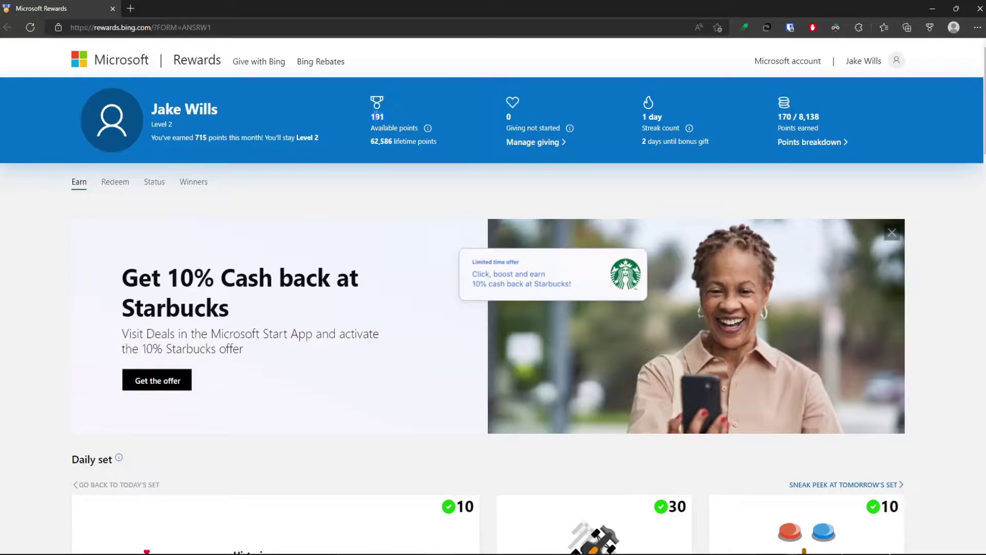
scroll(383, 231, down, 5)
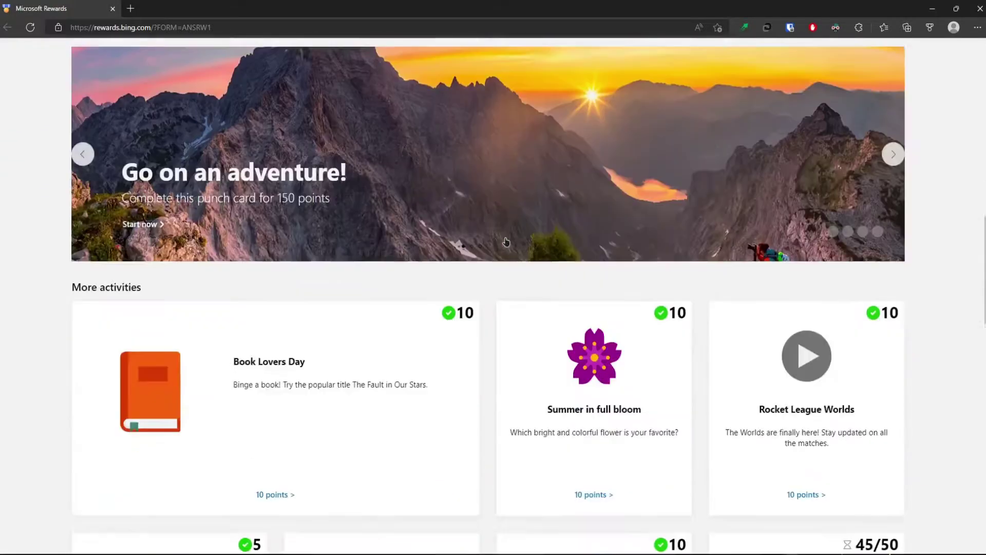
scroll(378, 183, down, 5)
scroll(583, 333, down, 3)
scroll(582, 332, down, 3)
scroll(593, 339, up, 6)
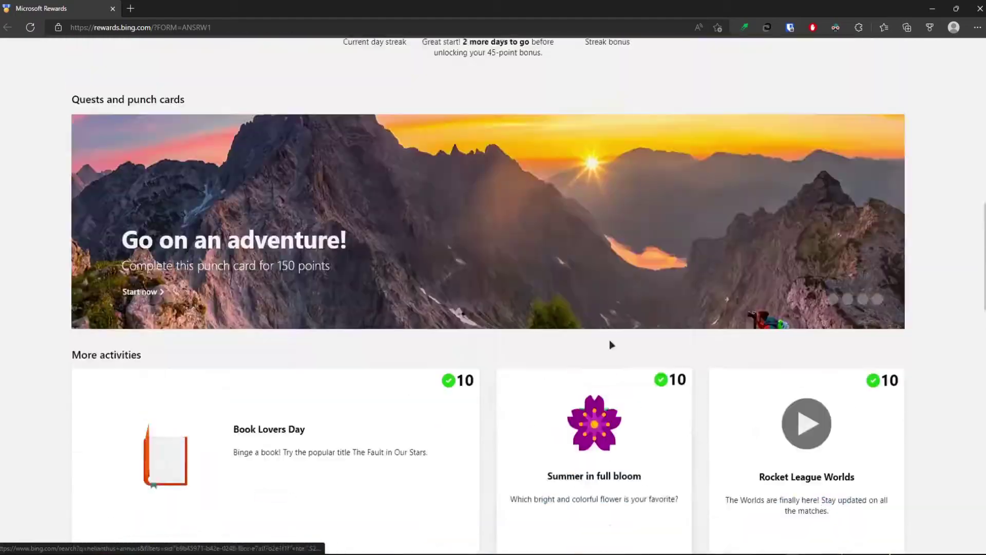
scroll(608, 346, up, 8)
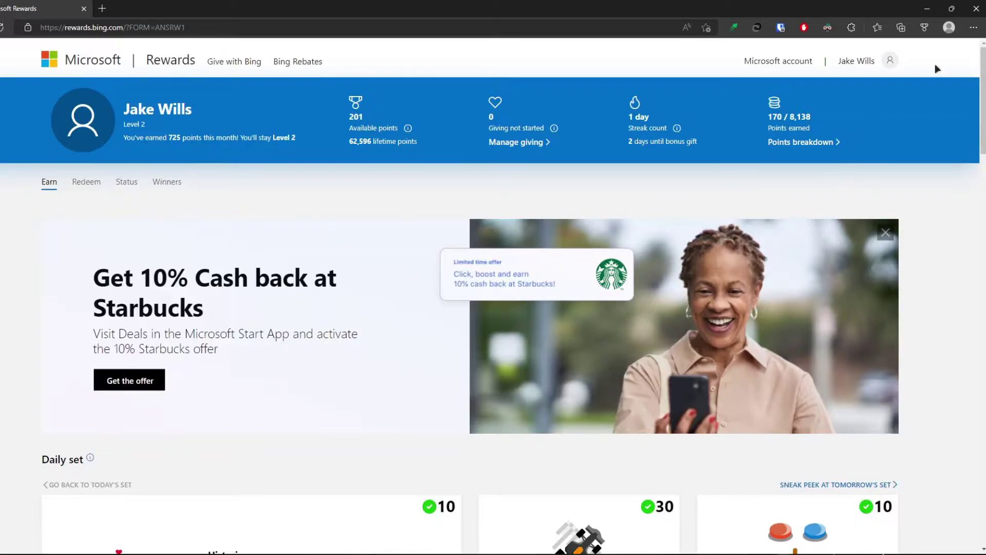
Open Manage extensions and load the Downloads\ABS folder as an unpacked extension
click(974, 28)
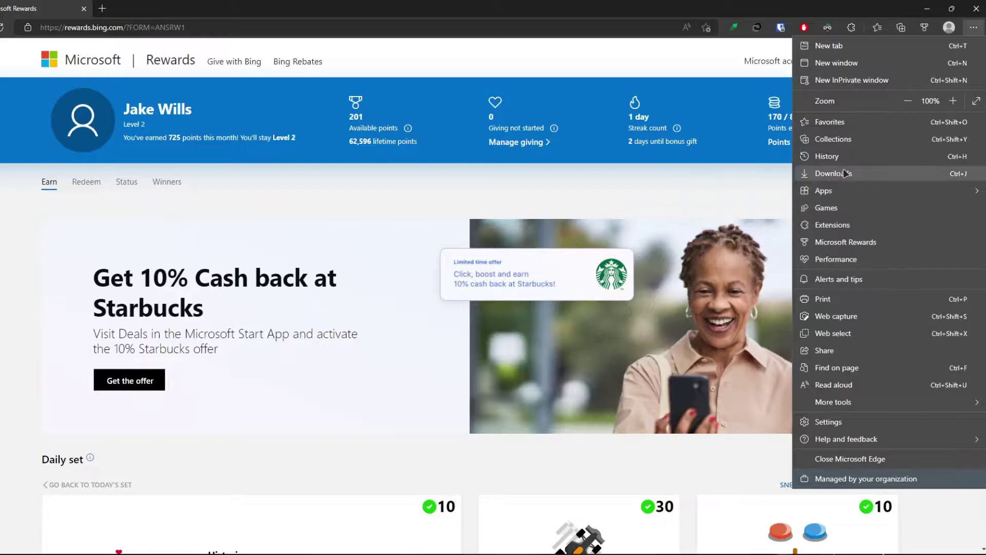
click(832, 224)
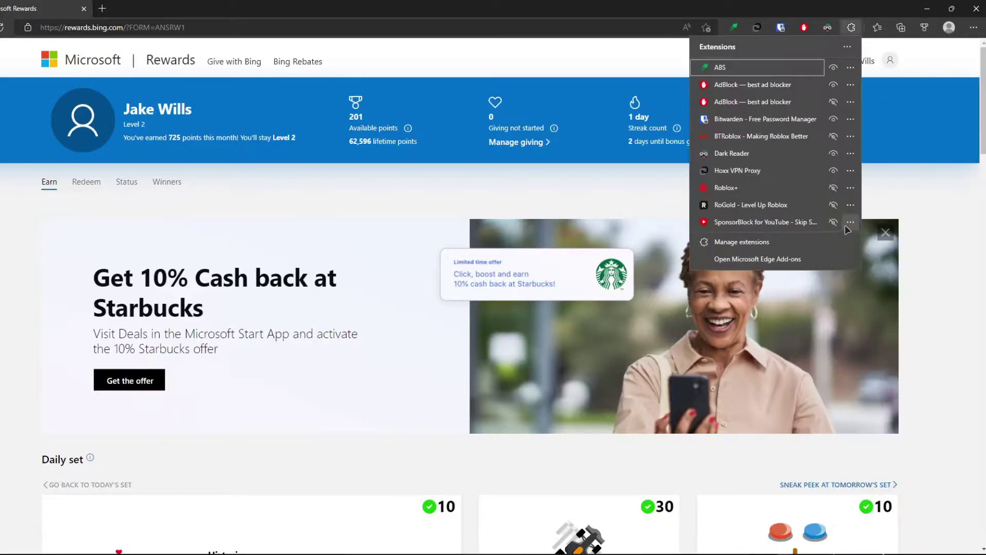
click(741, 242)
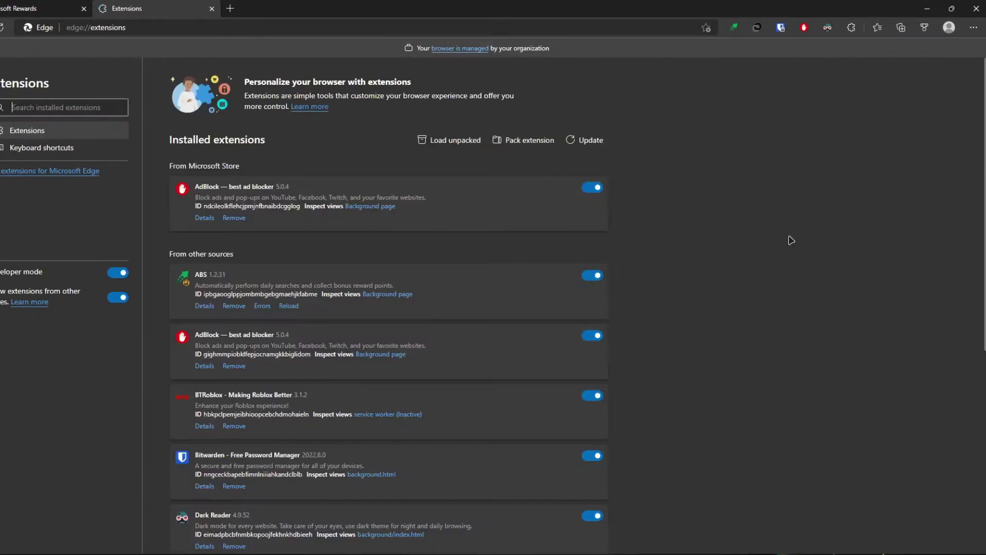
click(455, 140)
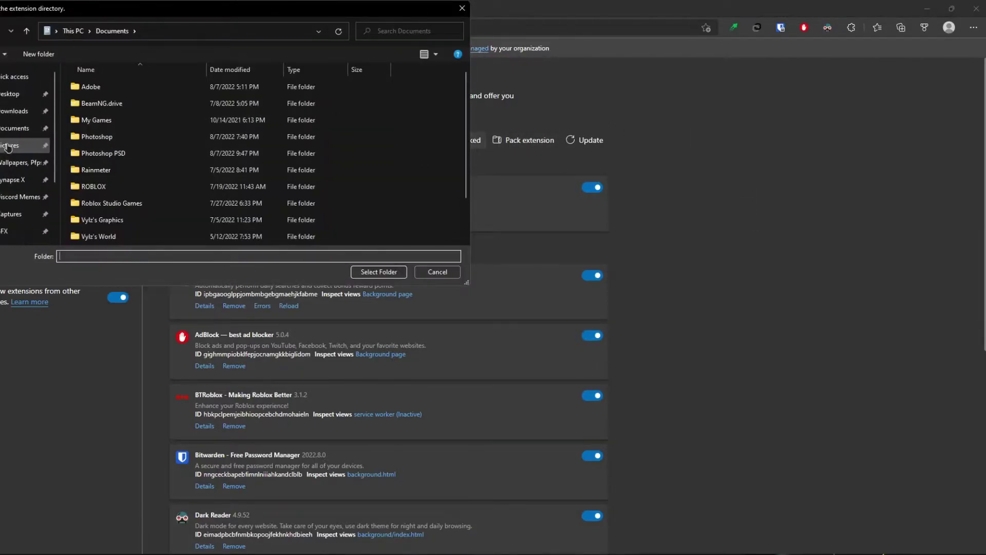
click(16, 116)
scroll(121, 186, down, 3)
scroll(122, 220, down, 2)
double_click(122, 219)
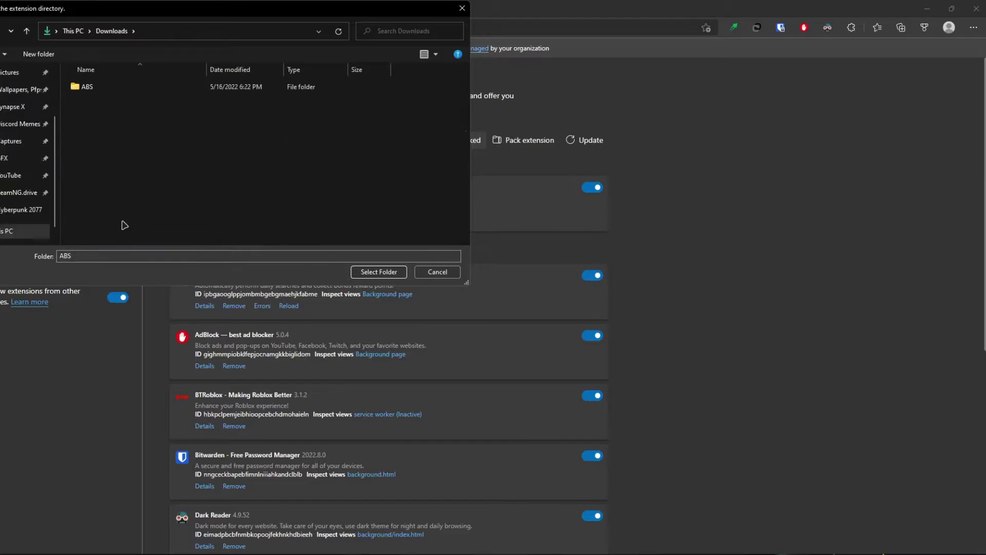
double_click(116, 86)
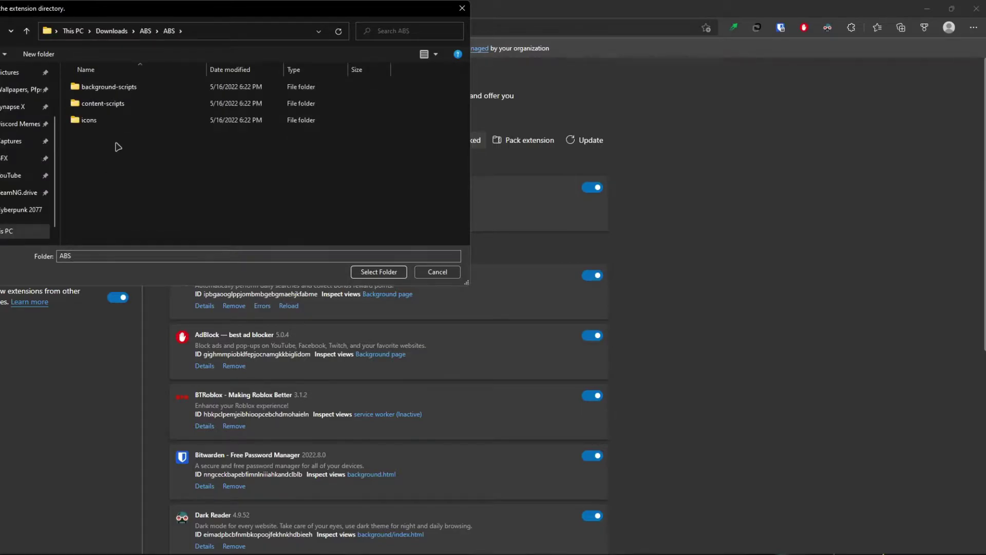
click(146, 31)
click(378, 272)
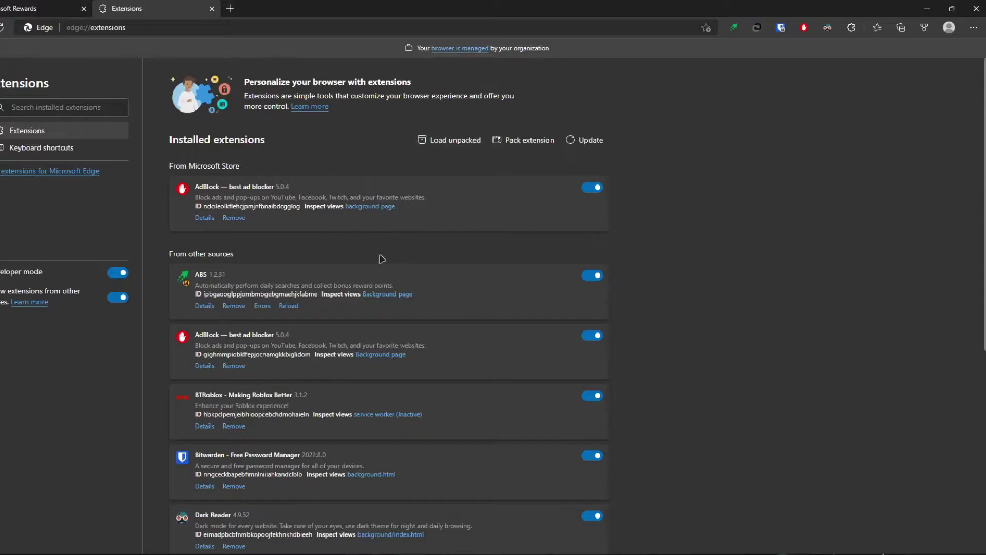
scroll(277, 302, down, 1)
scroll(293, 296, up, 1)
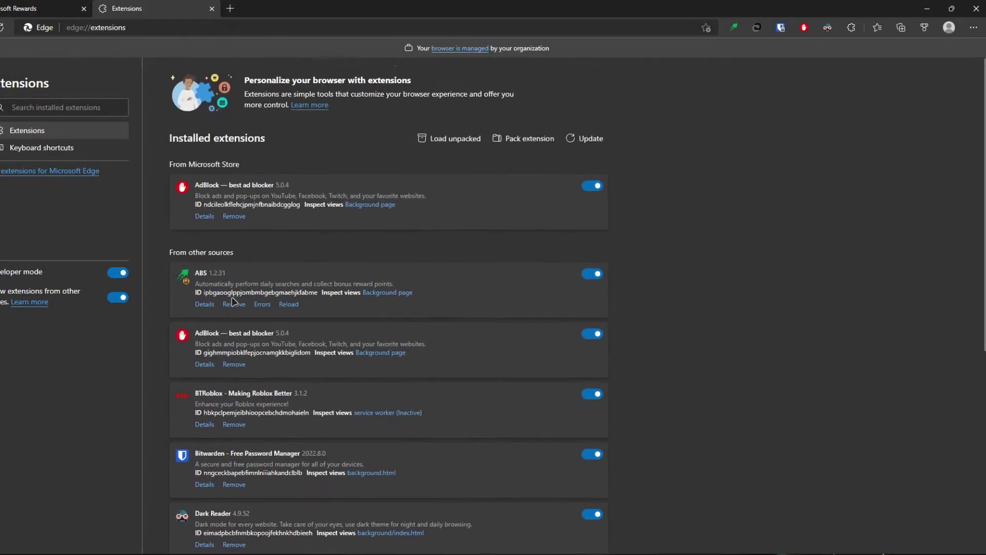
scroll(301, 292, down, 5)
scroll(302, 290, up, 4)
scroll(302, 291, up, 1)
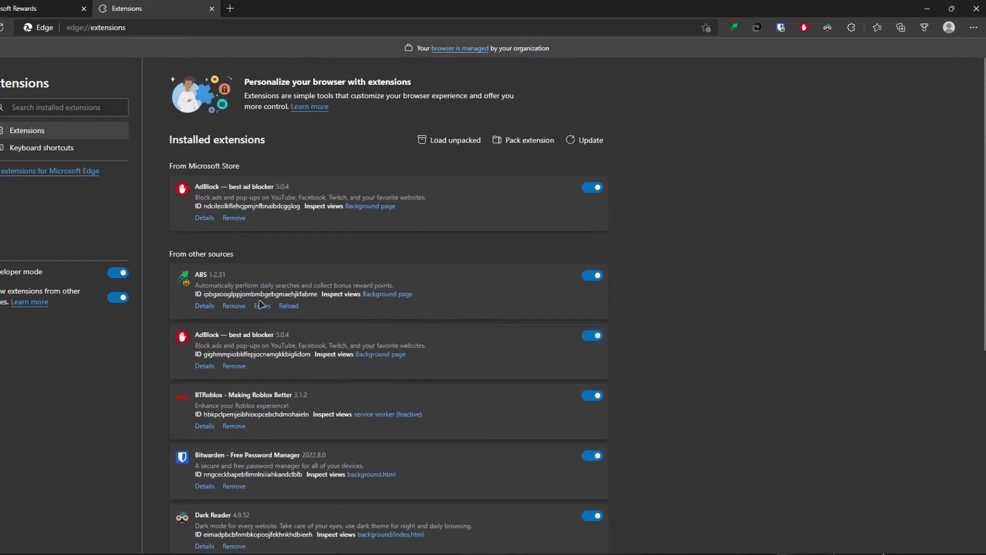
Remove the ABS extension, then load it unpacked again from the ABS folder
click(233, 305)
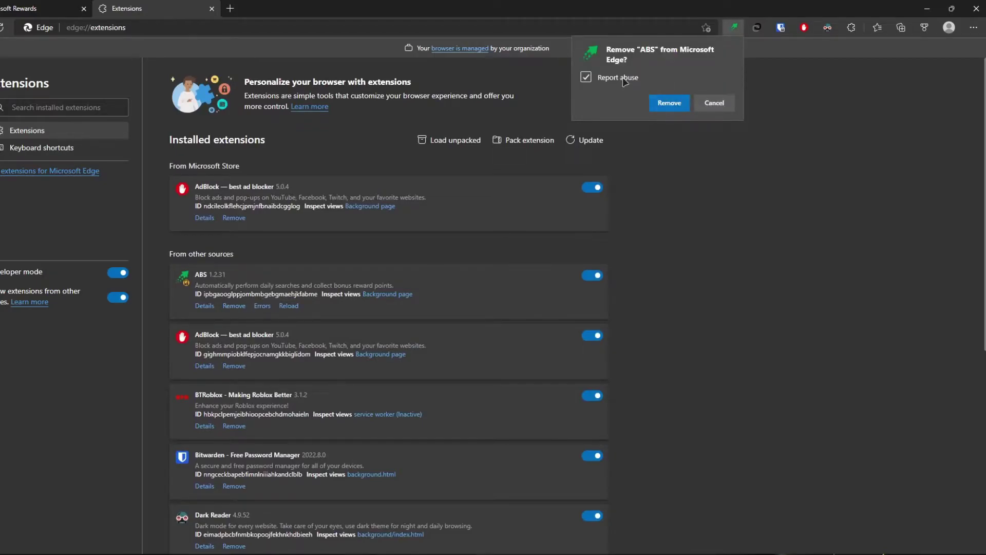
click(669, 103)
click(455, 139)
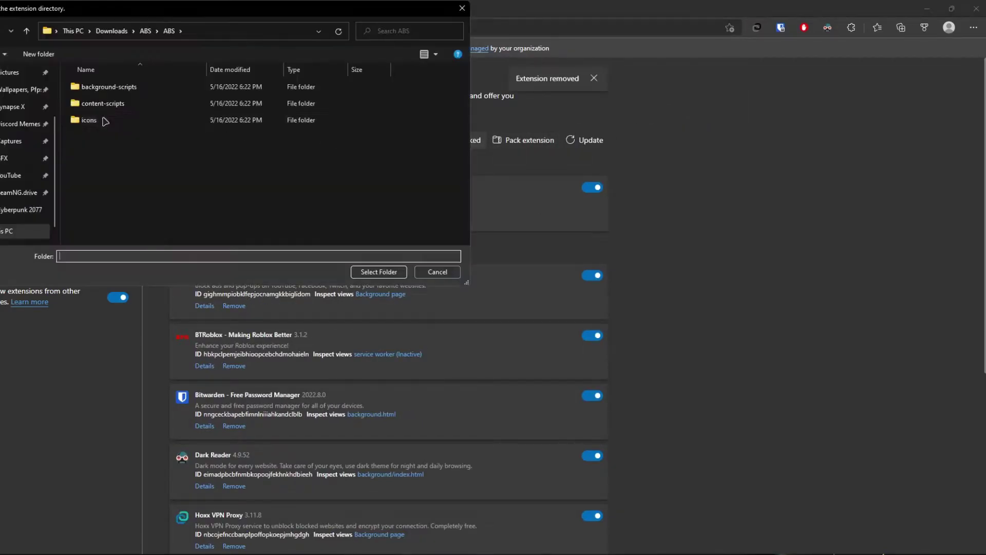
click(145, 31)
click(87, 86)
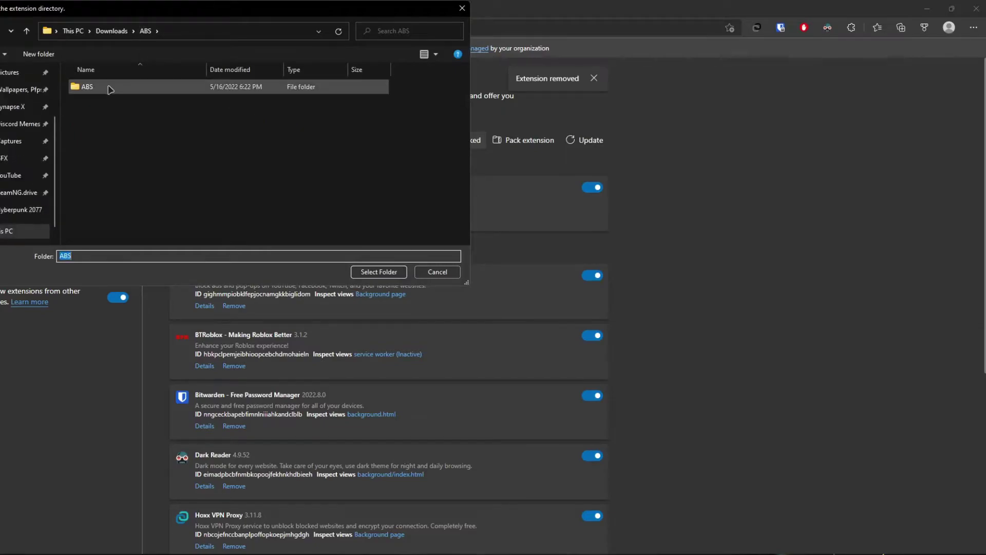
click(378, 271)
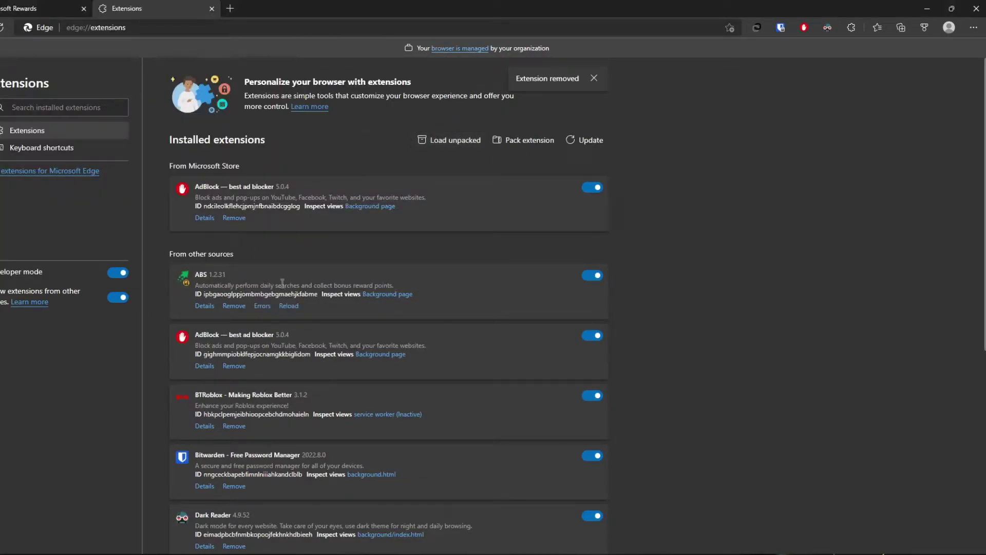
Close the Extensions tab with Ctrl+W, then open and close File Explorer
key(ctrl+w)
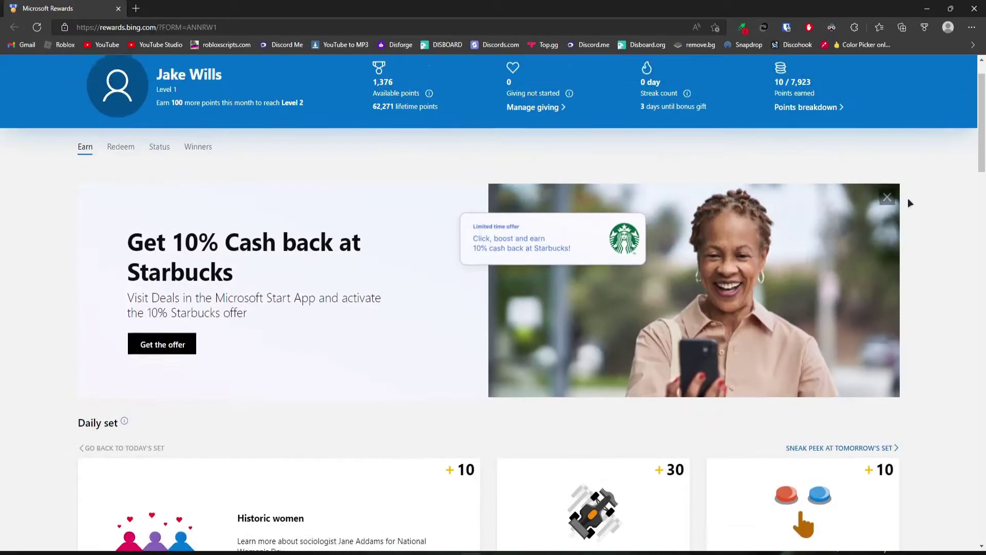
scroll(908, 199, up, 5)
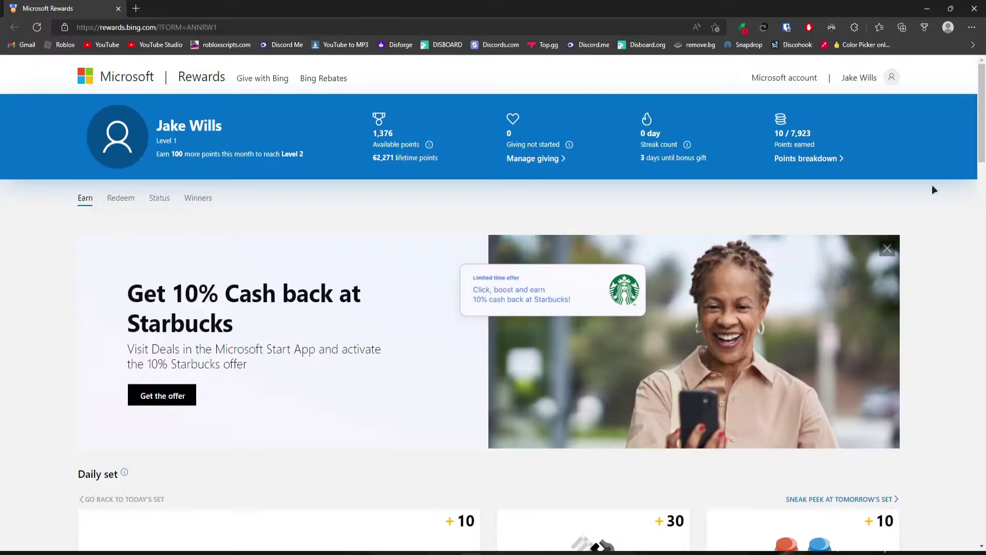
click(574, 547)
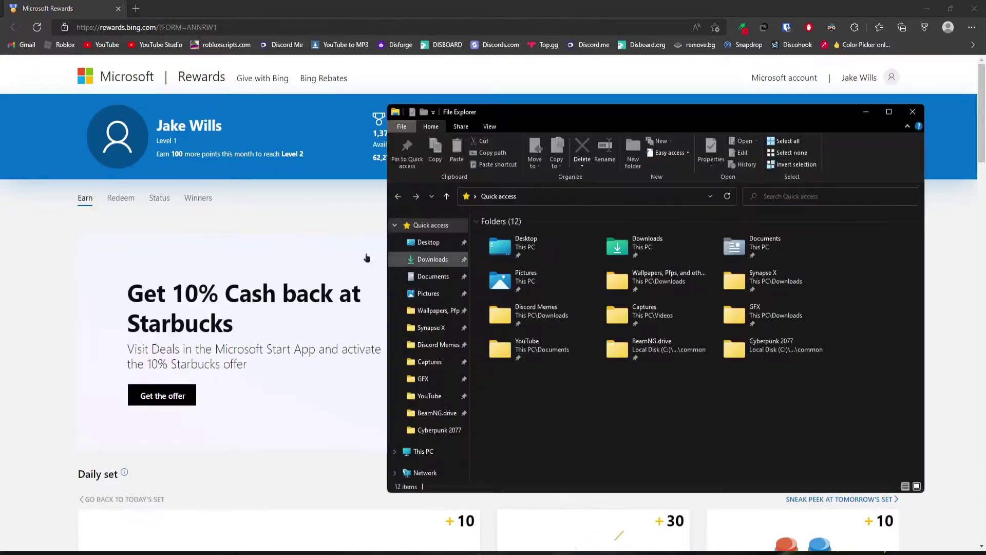
click(912, 111)
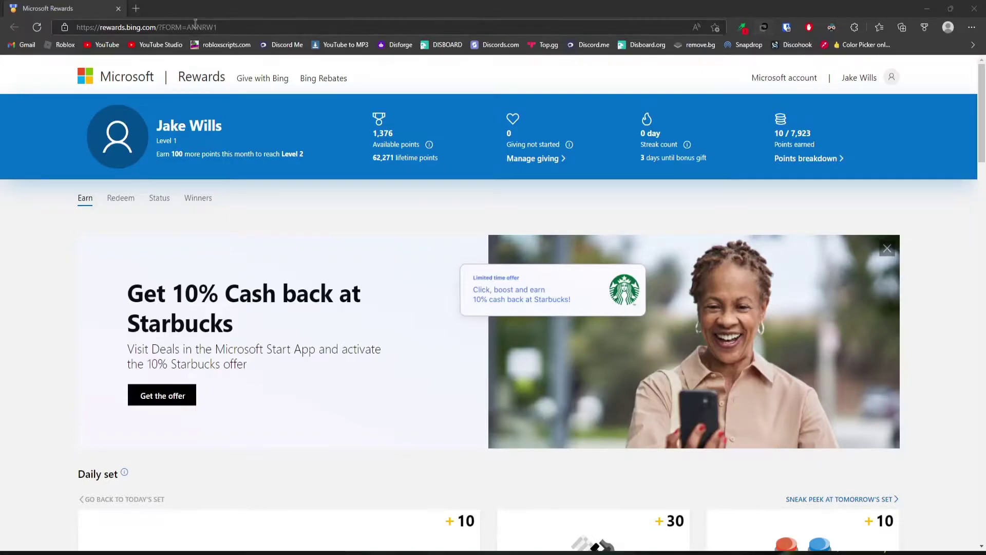
key(ctrl+t)
text(hoxx vp)
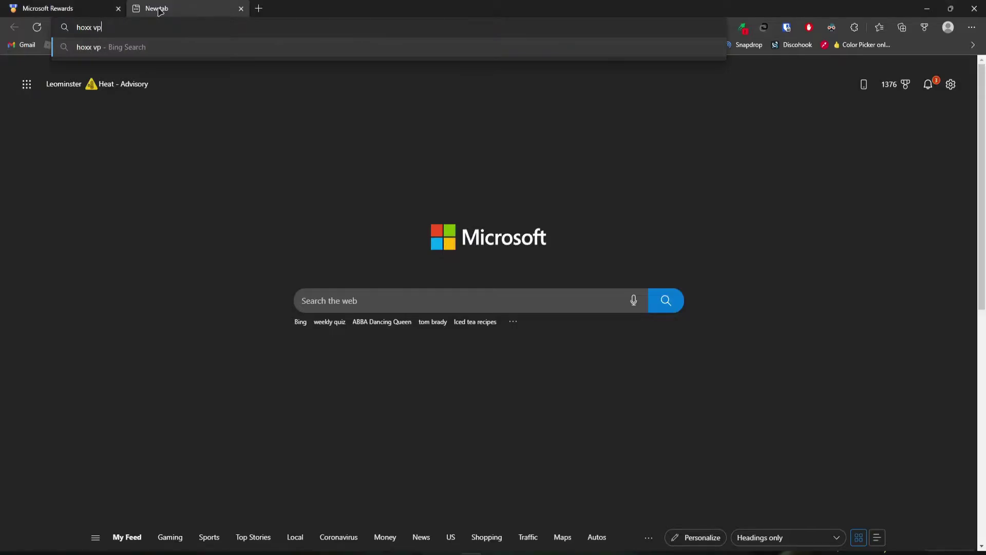
text(n)
key(Return)
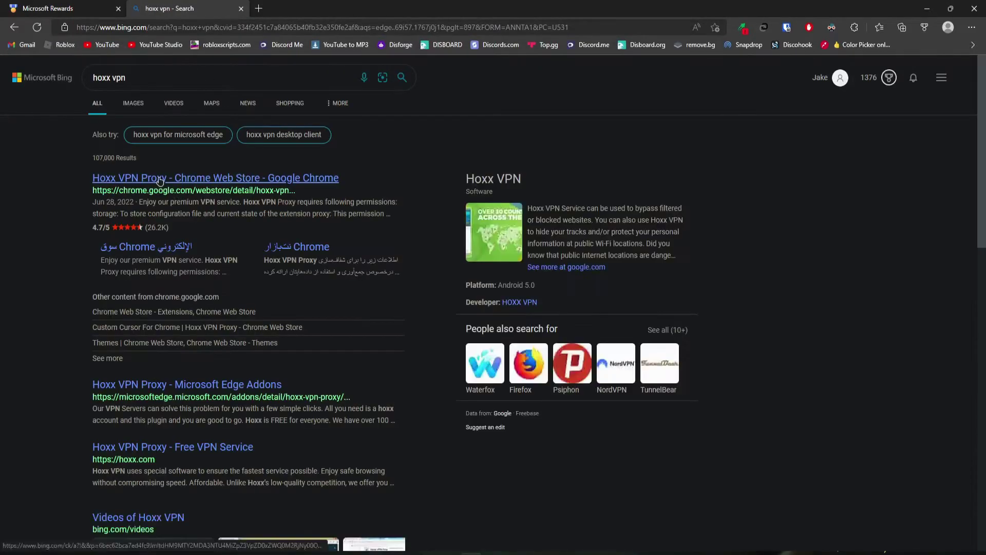
click(212, 191)
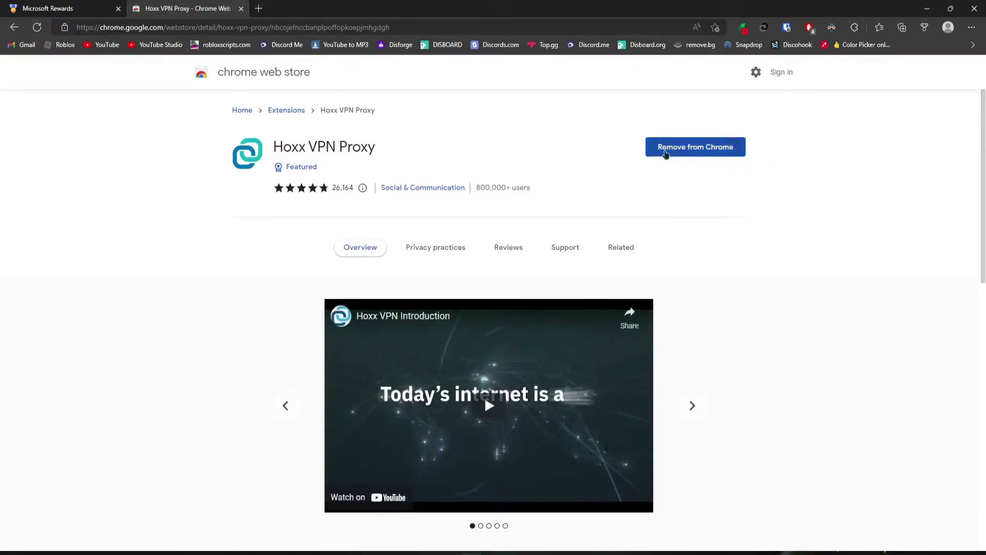
scroll(485, 397, down, 3)
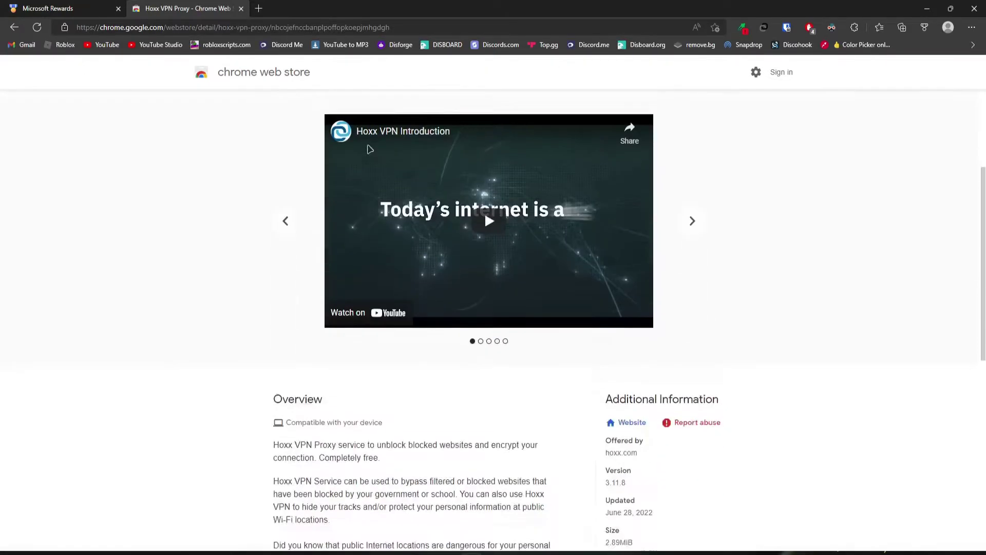
scroll(485, 396, up, 3)
key(ctrl+w)
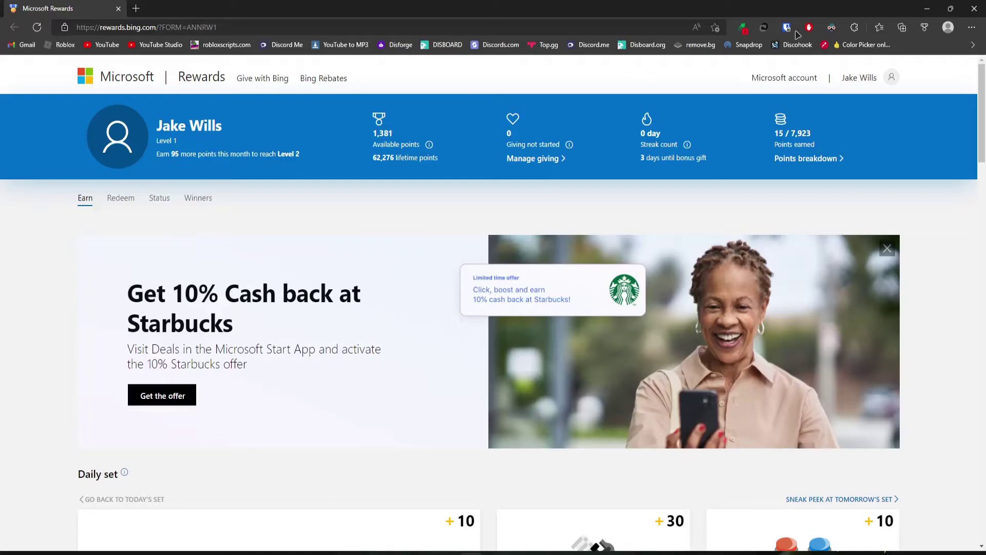
click(763, 28)
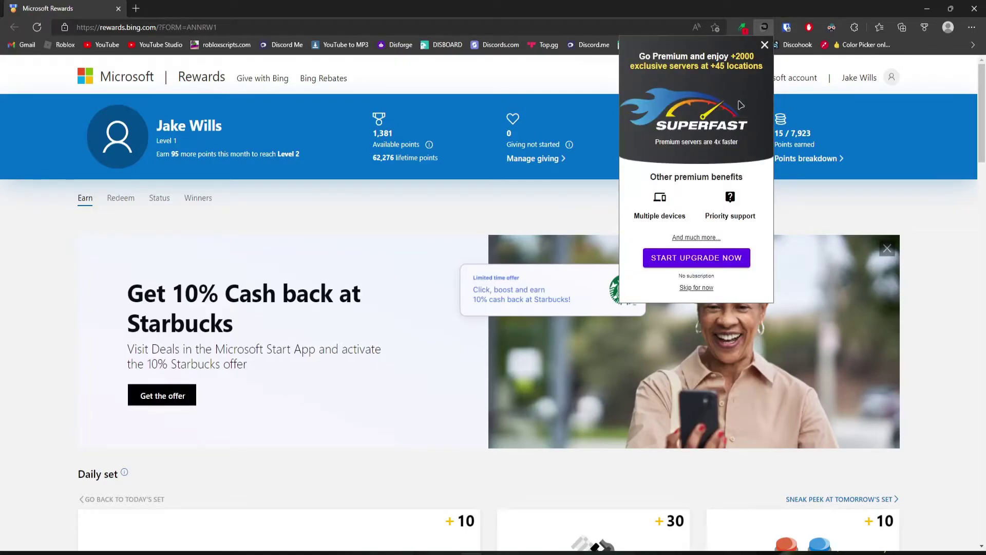
click(765, 46)
click(959, 203)
scroll(960, 201, down, 5)
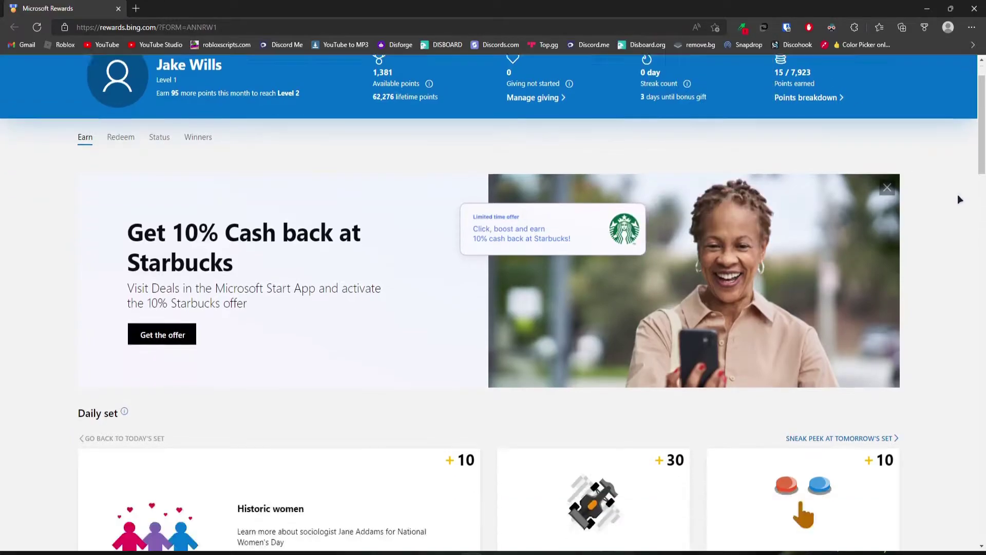
scroll(957, 193, down, 5)
scroll(958, 190, up, 3)
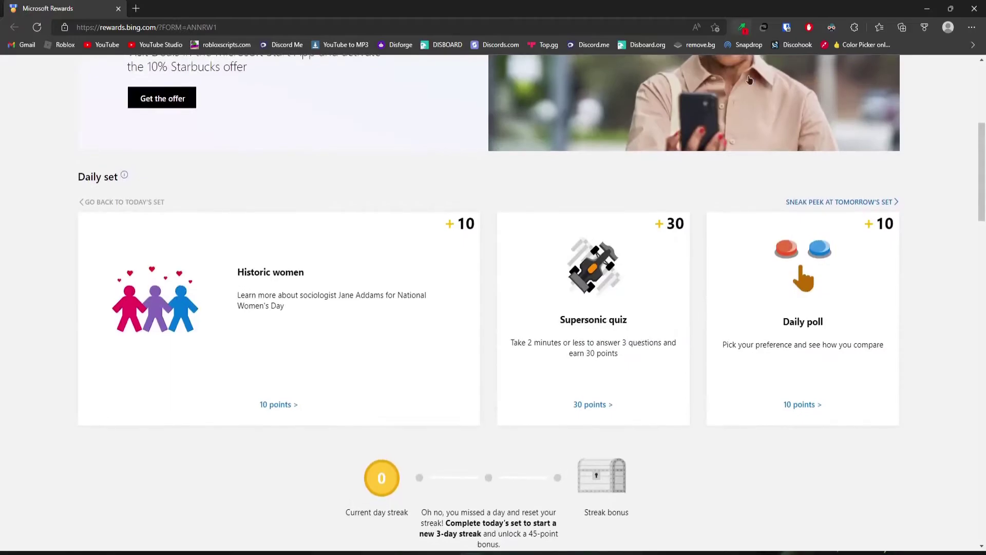
scroll(958, 190, up, 6)
click(741, 28)
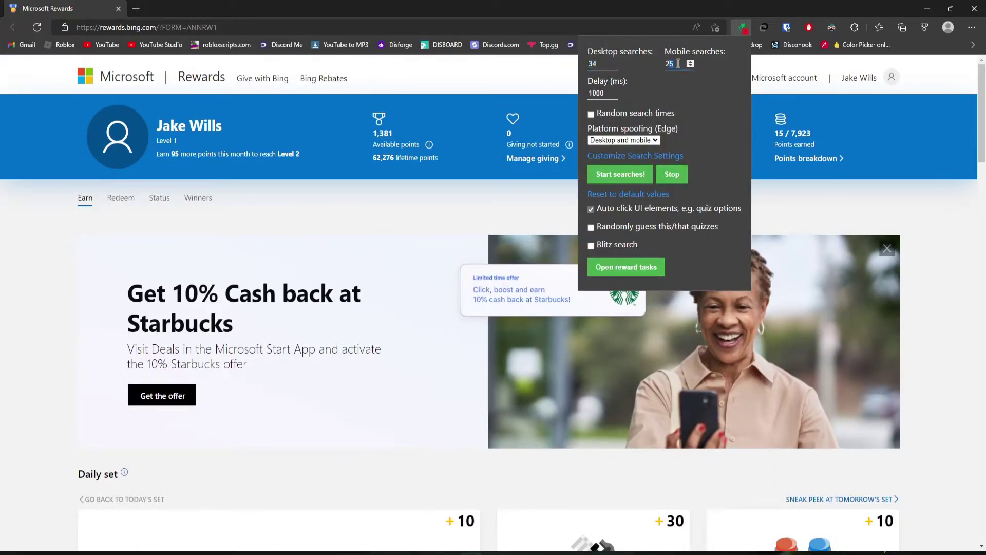
Toggle Random search times on then off, keep Desktop and mobile spoofing, and start searches
click(592, 93)
click(591, 113)
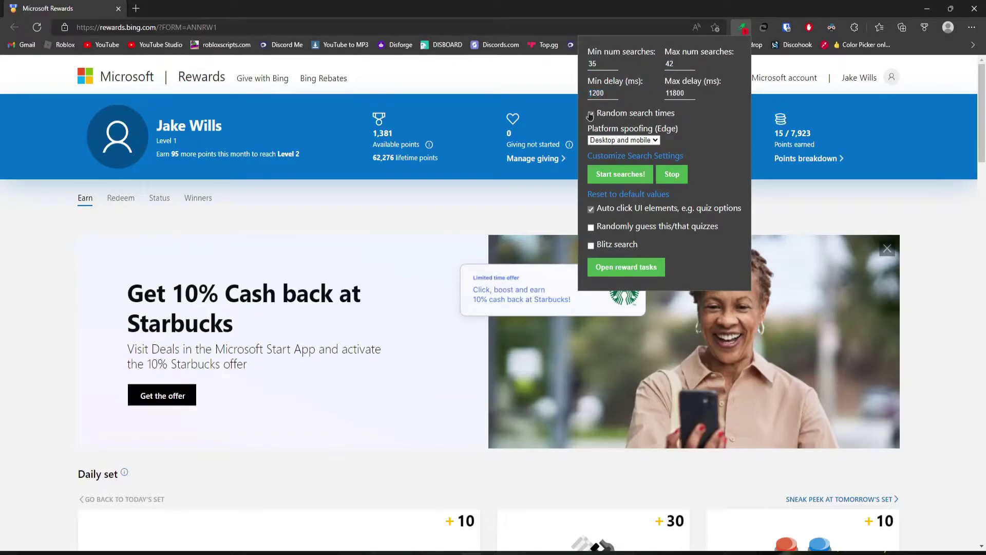
click(590, 114)
click(632, 140)
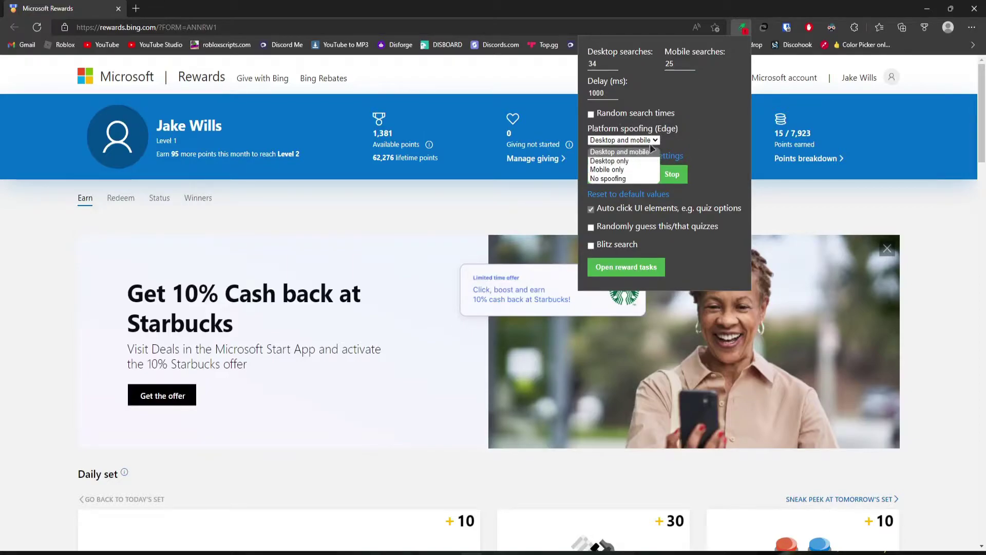
click(649, 153)
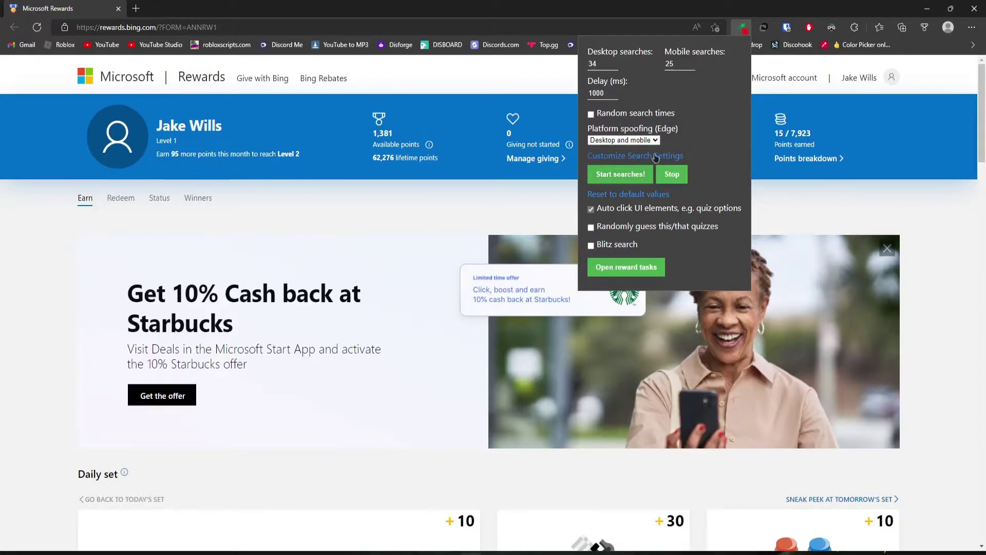
click(621, 175)
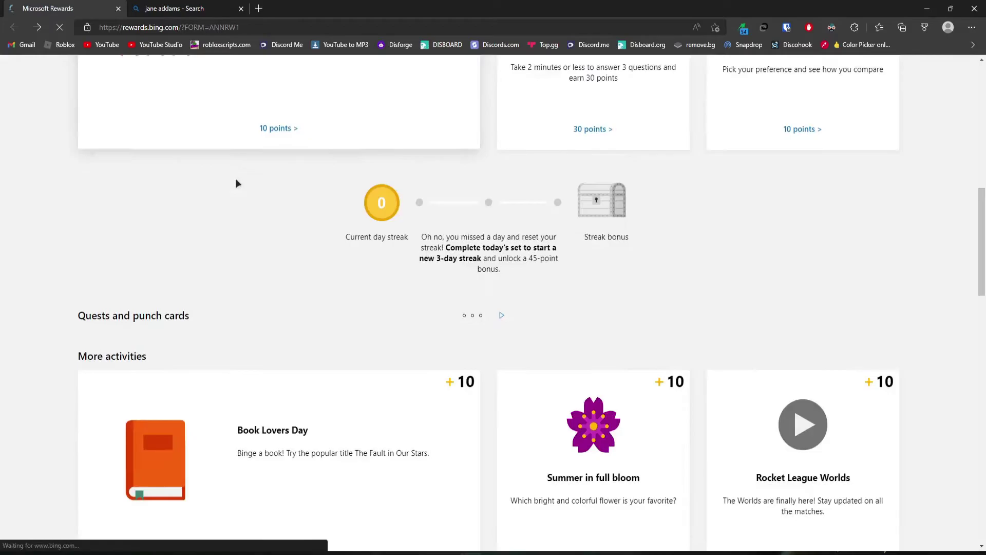
scroll(234, 178, up, 5)
Launch the Rewards dashboard from a new tab's points flyout, then close the blank tab
right_click(308, 182)
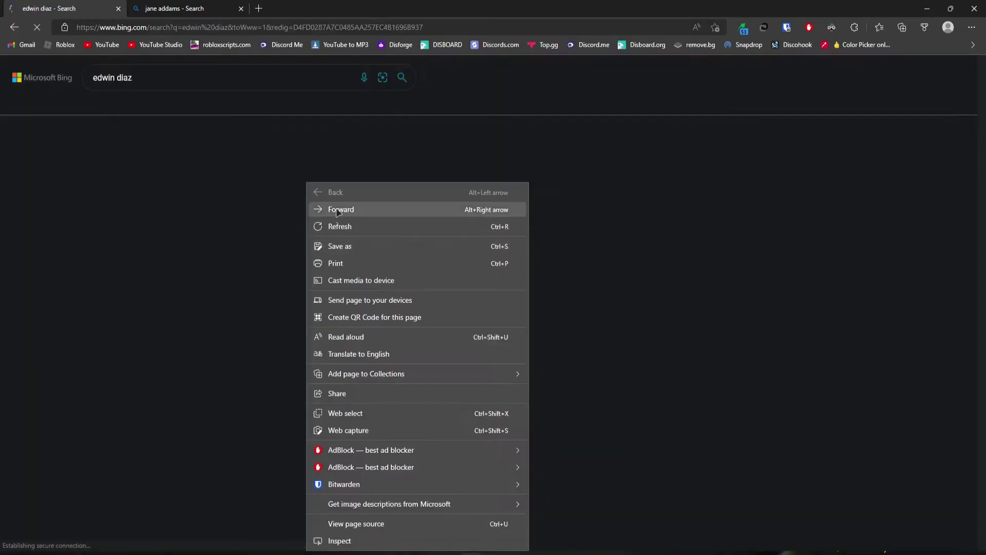
click(154, 115)
click(262, 7)
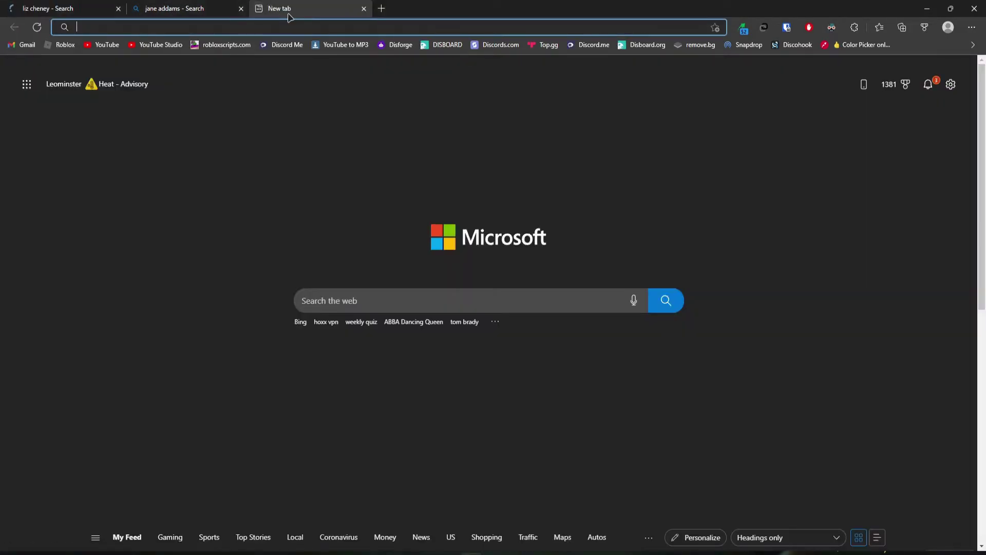
text(re)
click(886, 84)
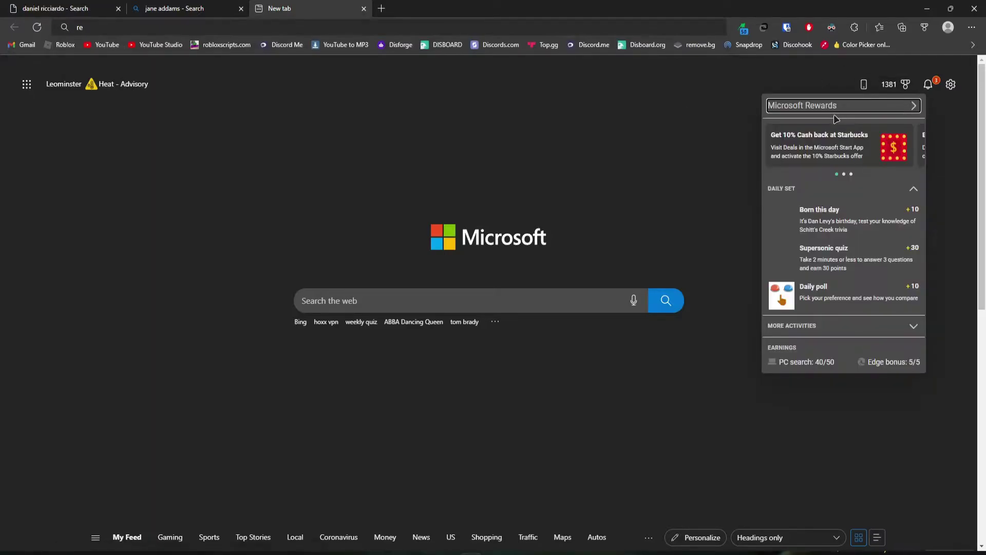
click(844, 104)
click(364, 9)
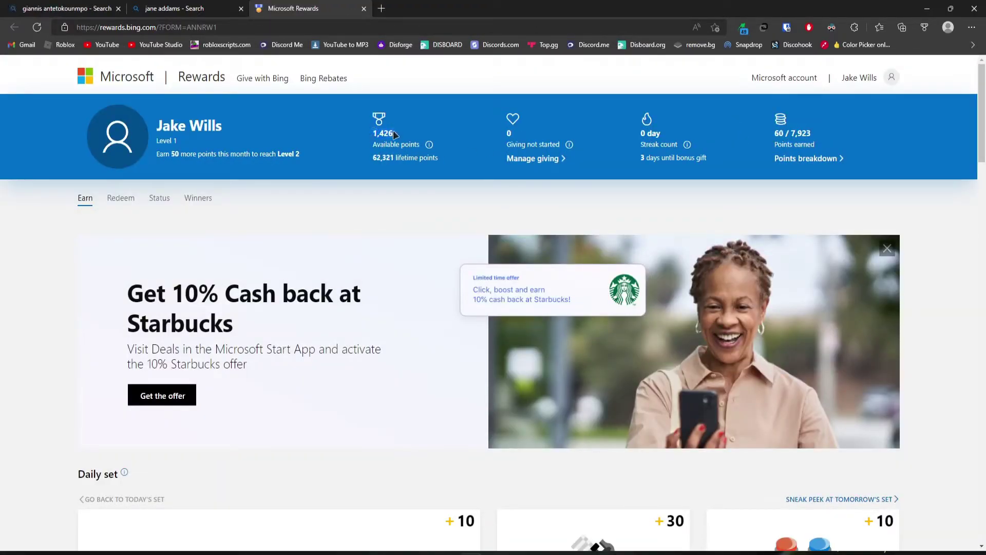
scroll(410, 209, down, 3)
scroll(411, 209, down, 3)
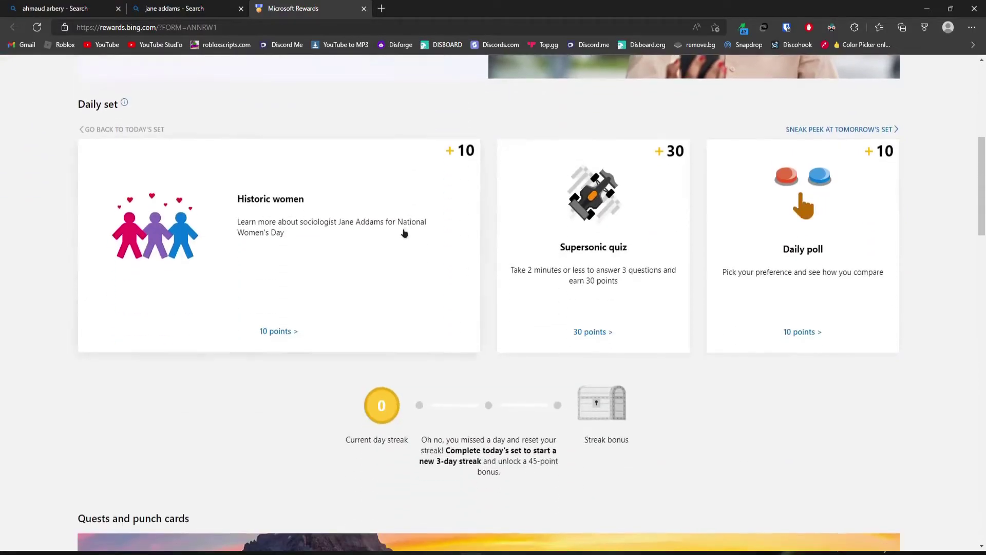
Open the Historic women, Daily poll and other Daily set and More activities cards
click(346, 211)
click(293, 9)
click(593, 231)
click(292, 9)
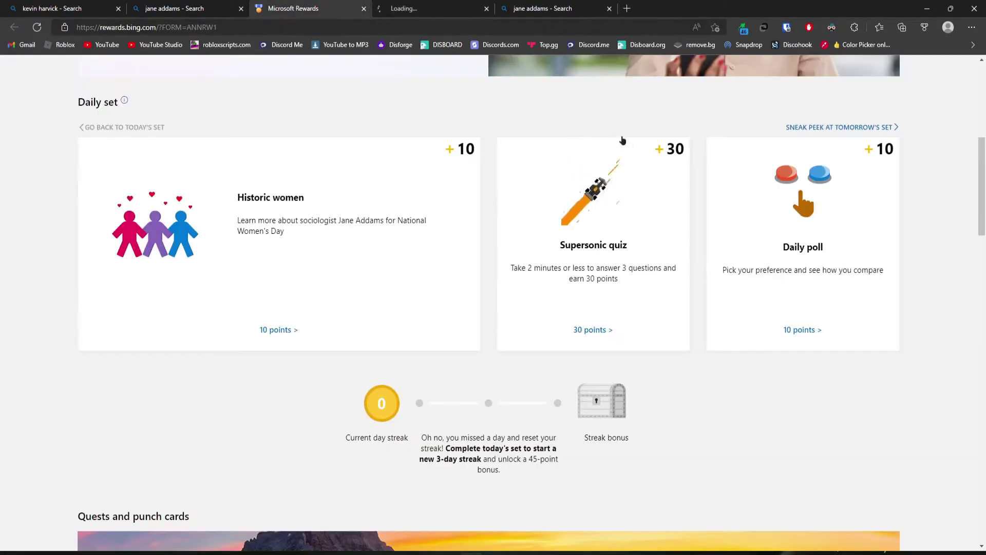
click(803, 232)
click(292, 9)
scroll(395, 308, down, 5)
scroll(308, 309, down, 3)
click(305, 186)
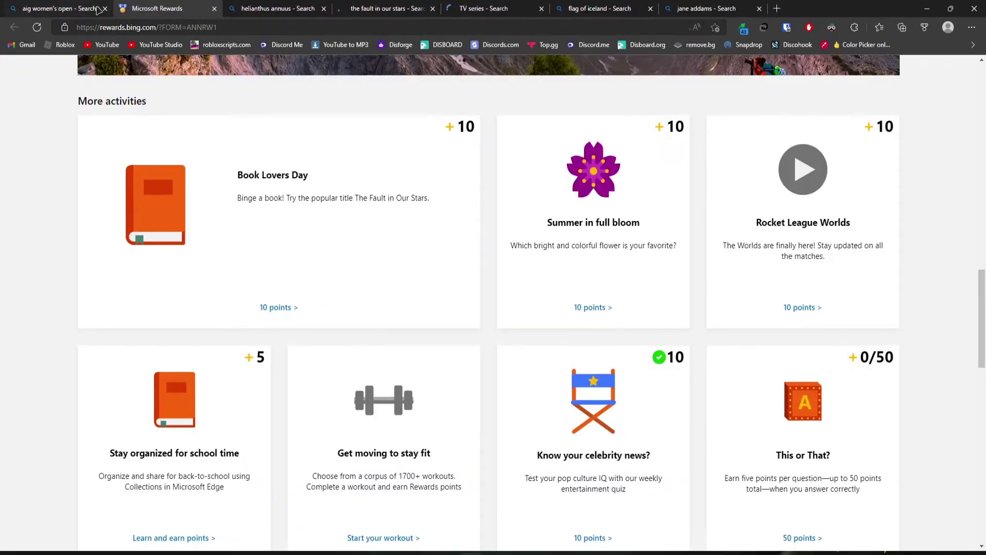
Open Rocket League Worlds, Stay organized, celebrity news, A, B, or C? and This or That? activities
click(101, 9)
click(804, 231)
click(48, 9)
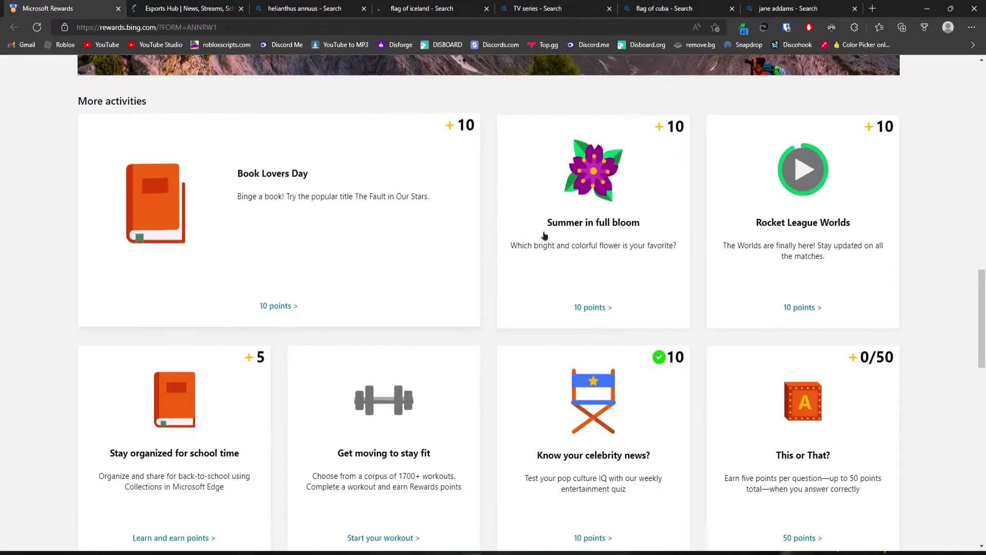
scroll(544, 235, down, 2)
click(231, 278)
click(48, 9)
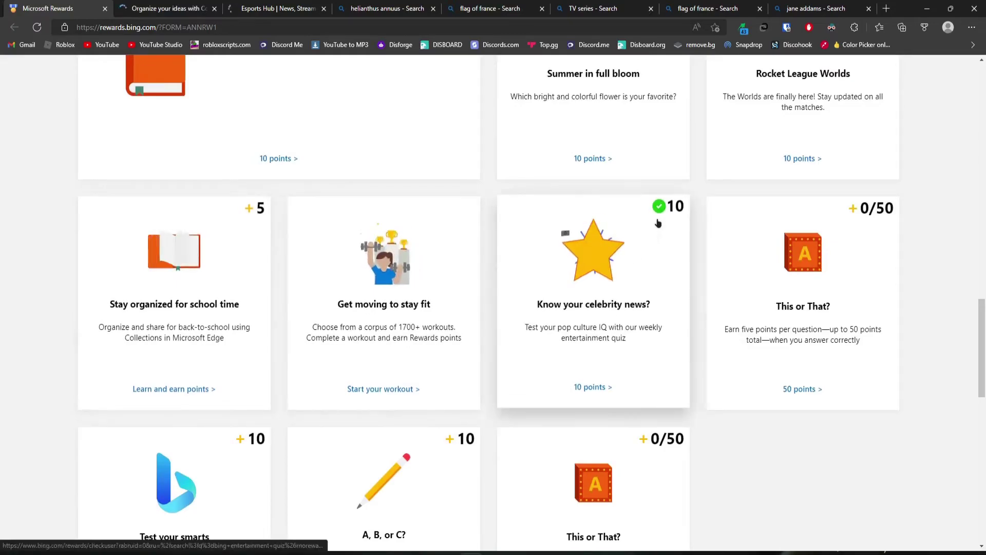
click(658, 232)
click(48, 9)
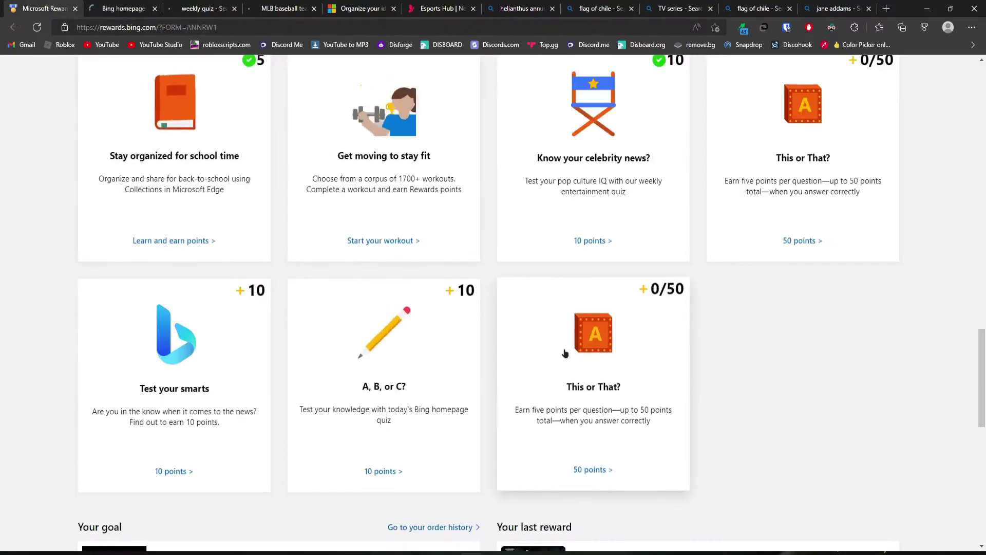
click(564, 353)
click(48, 8)
scroll(419, 408, up, 5)
scroll(419, 407, up, 3)
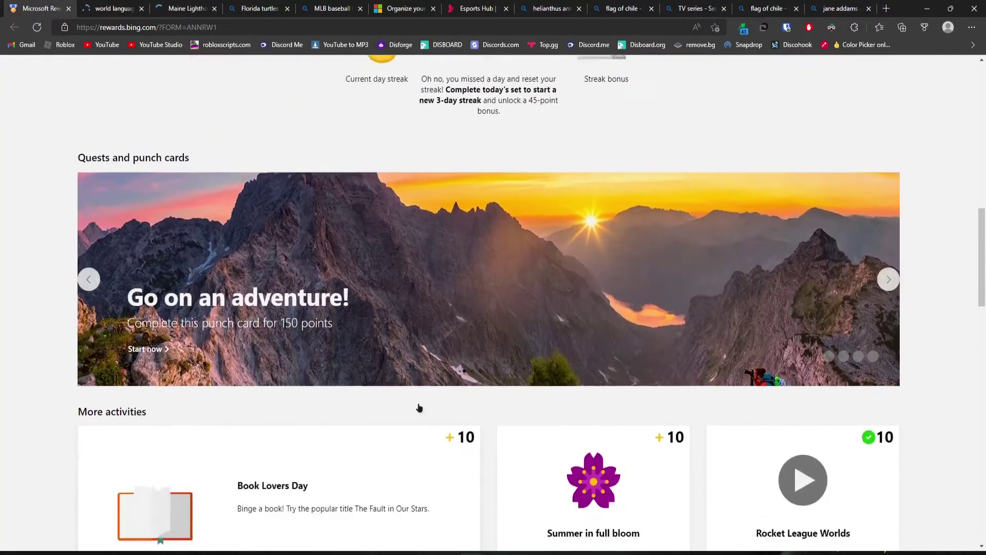
scroll(420, 408, down, 5)
scroll(419, 408, down, 5)
scroll(409, 394, up, 5)
scroll(405, 395, up, 8)
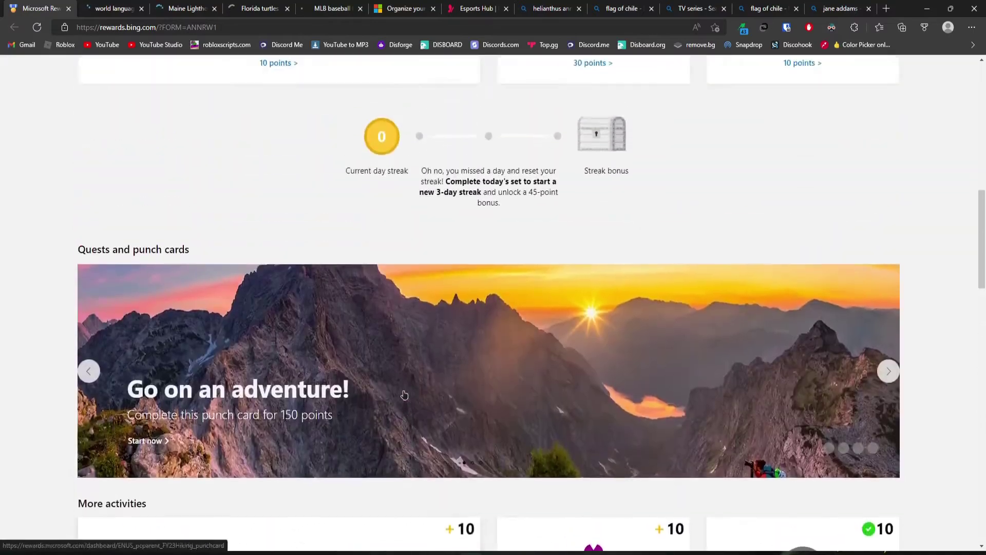
scroll(404, 395, up, 6)
scroll(405, 388, up, 3)
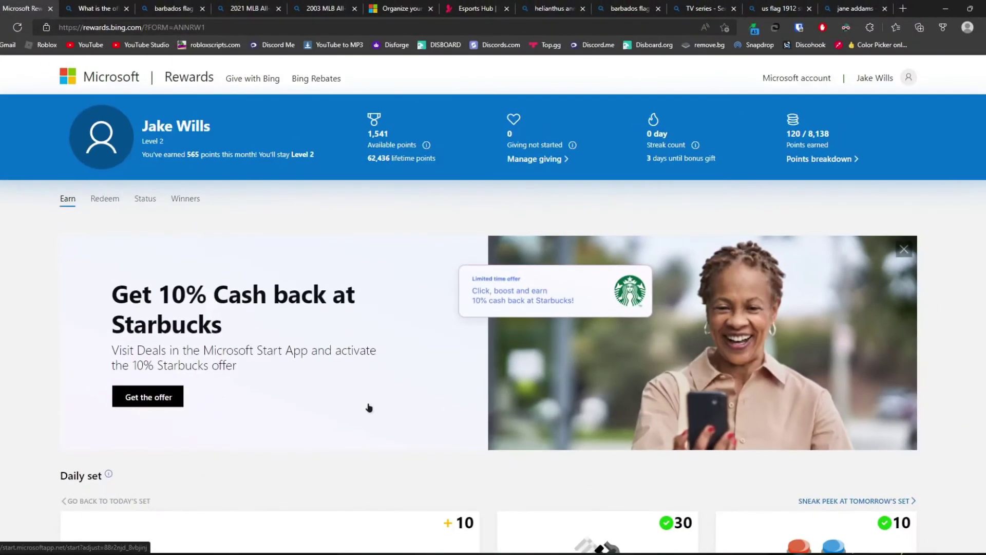
scroll(359, 396, down, 4)
scroll(380, 270, up, 4)
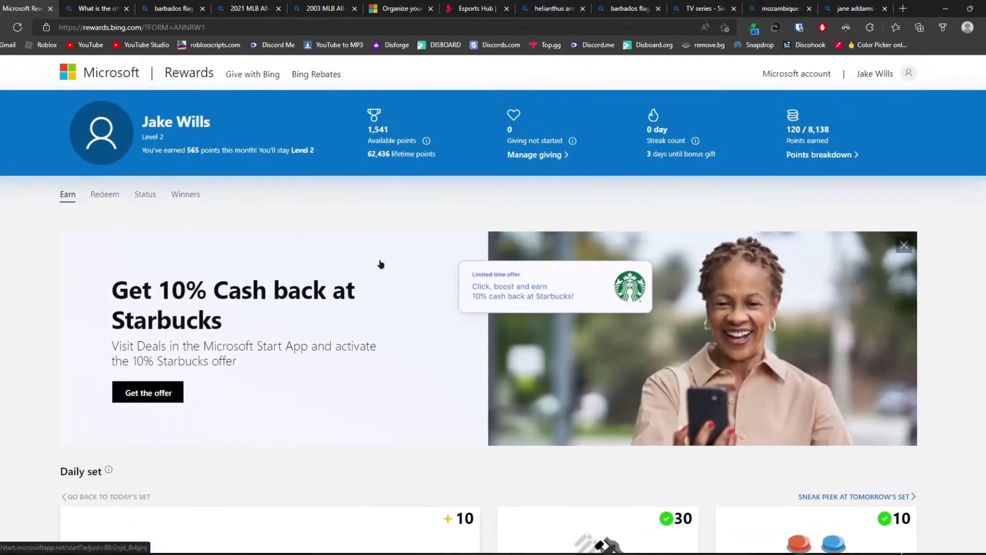
scroll(381, 270, down, 4)
scroll(413, 305, down, 4)
scroll(755, 285, down, 6)
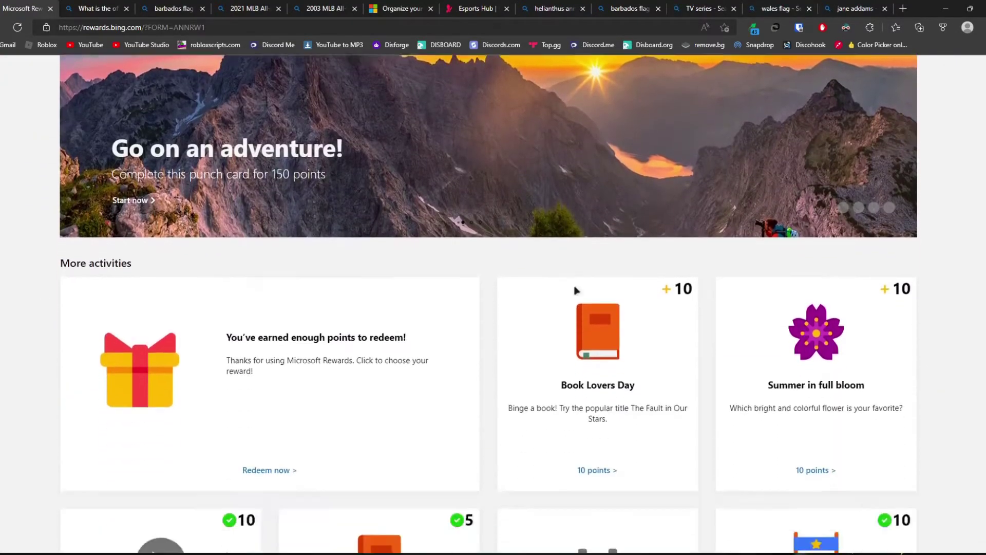
scroll(632, 323, down, 5)
scroll(710, 370, down, 3)
scroll(640, 339, up, 4)
scroll(640, 339, up, 8)
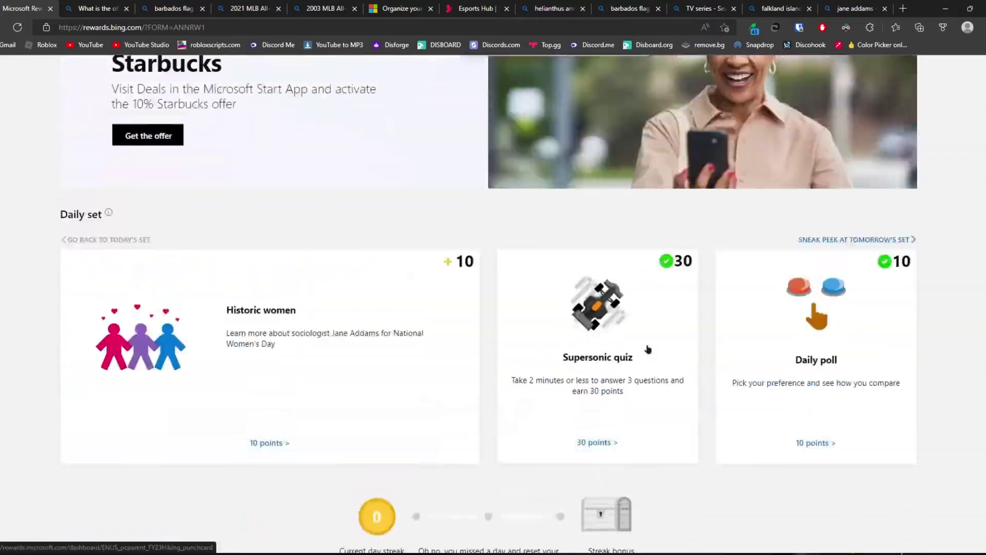
scroll(592, 321, up, 6)
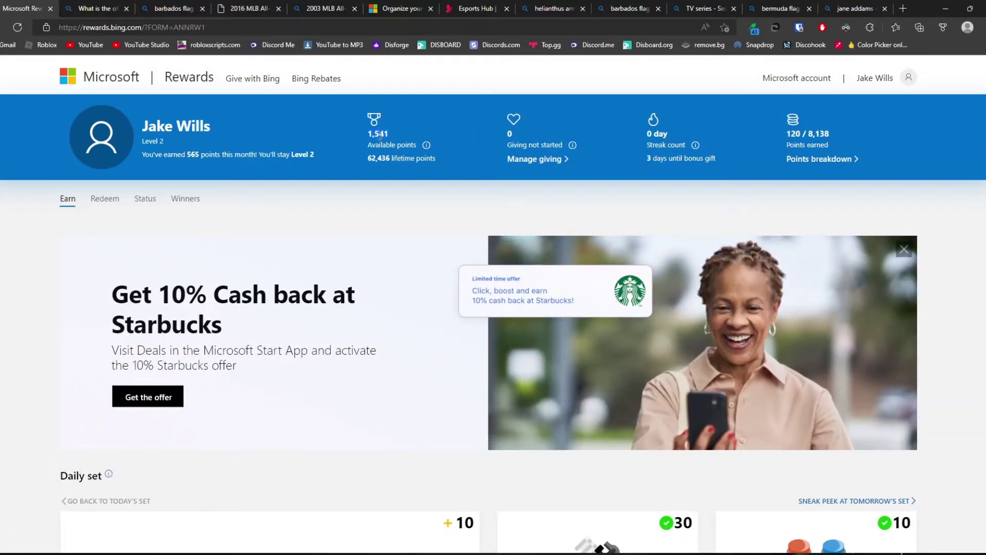
Close the five leftover background search tabs, leaving only Microsoft Rewards open
click(128, 8)
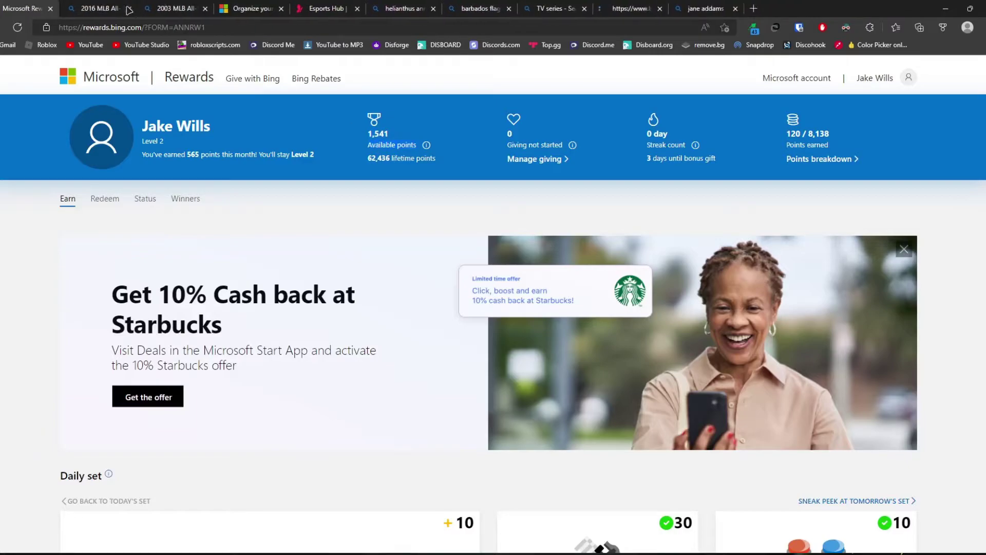
click(127, 9)
click(127, 9)
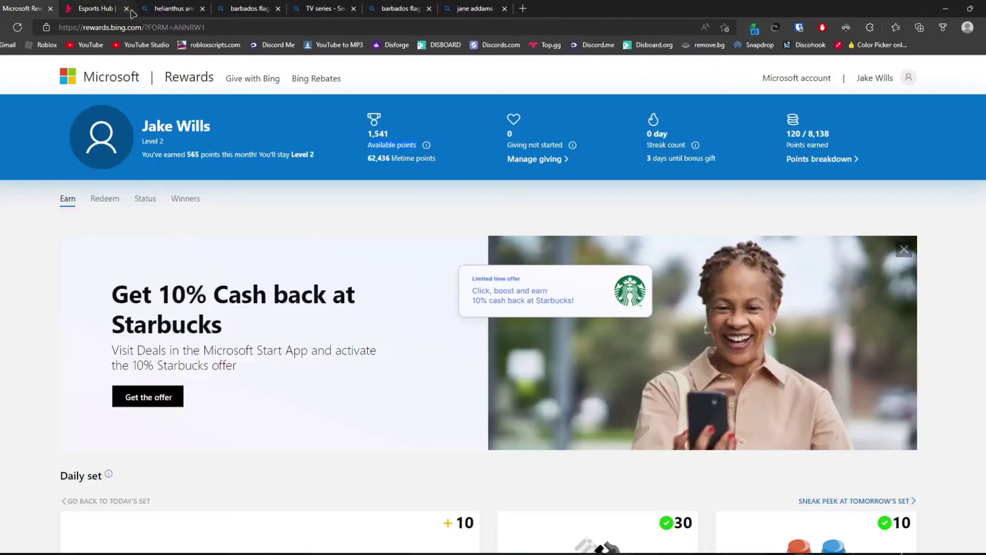
click(127, 8)
click(128, 8)
click(127, 9)
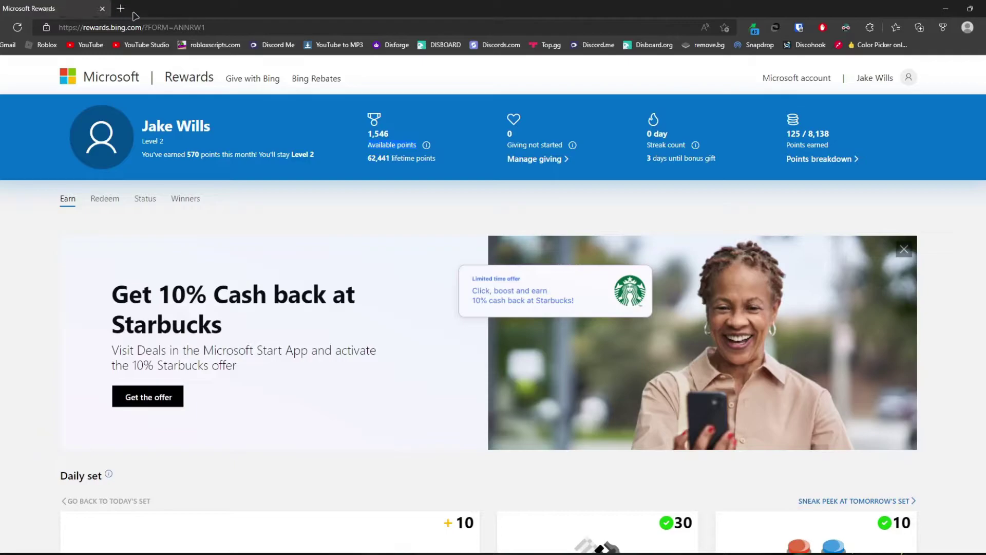
scroll(405, 214, down, 3)
scroll(407, 214, down, 5)
scroll(406, 232, down, 5)
scroll(400, 262, down, 5)
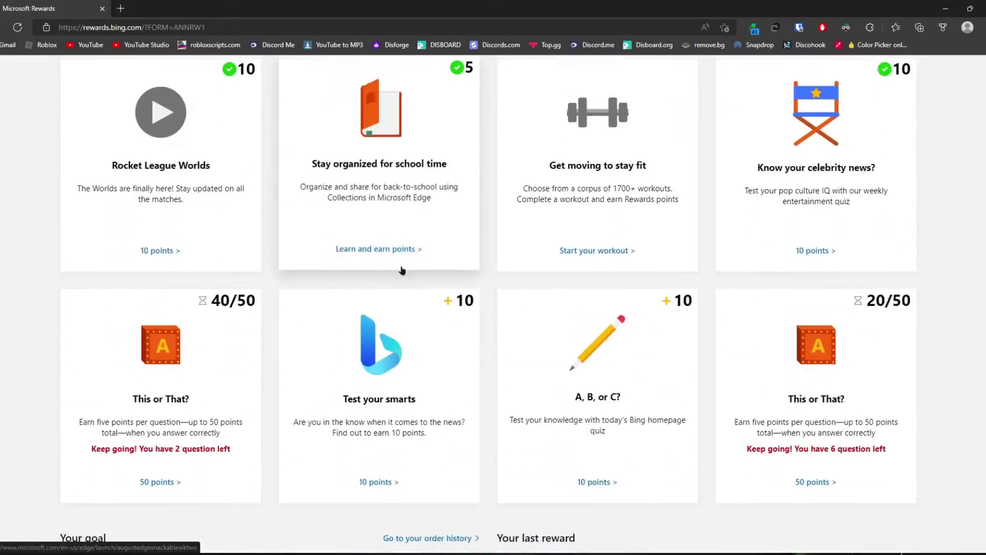
scroll(392, 264, down, 4)
scroll(392, 264, up, 3)
scroll(432, 231, down, 3)
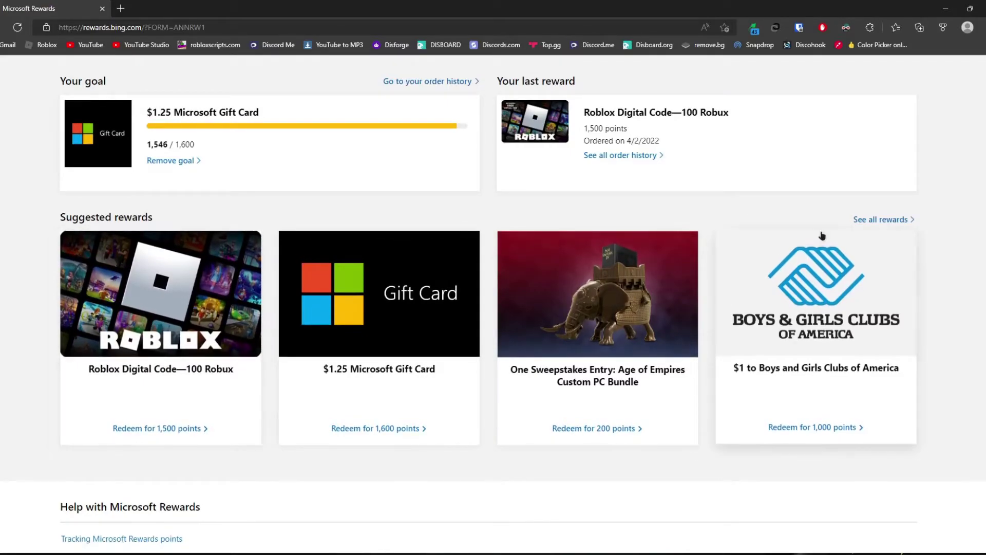
Search the rewards catalogue and open the Roblox Digital Code reward
click(881, 219)
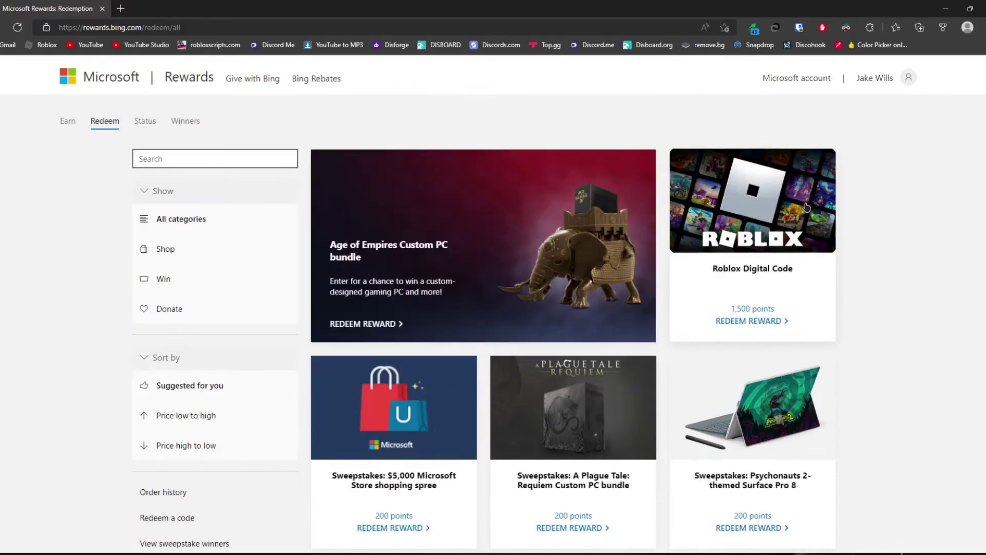
click(210, 159)
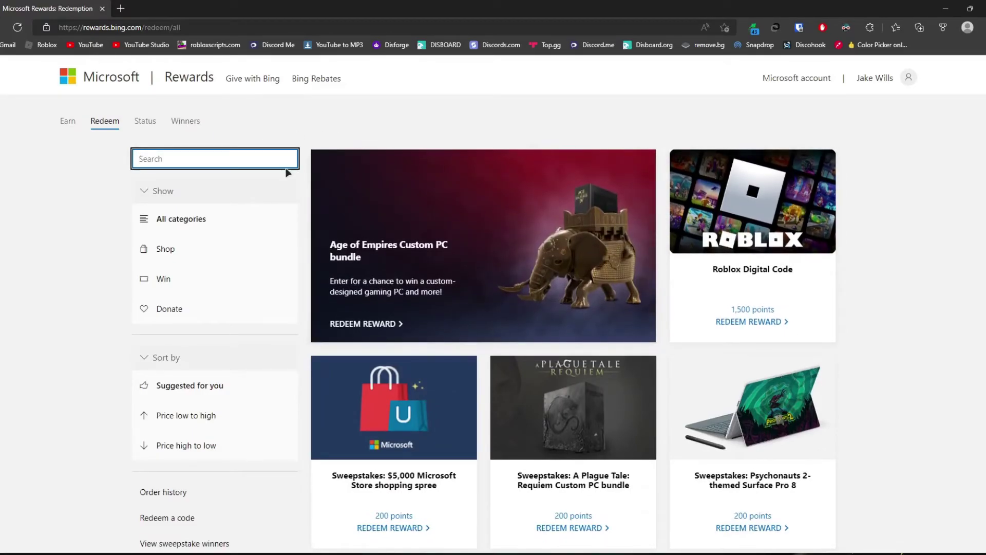
text(roblox)
click(435, 197)
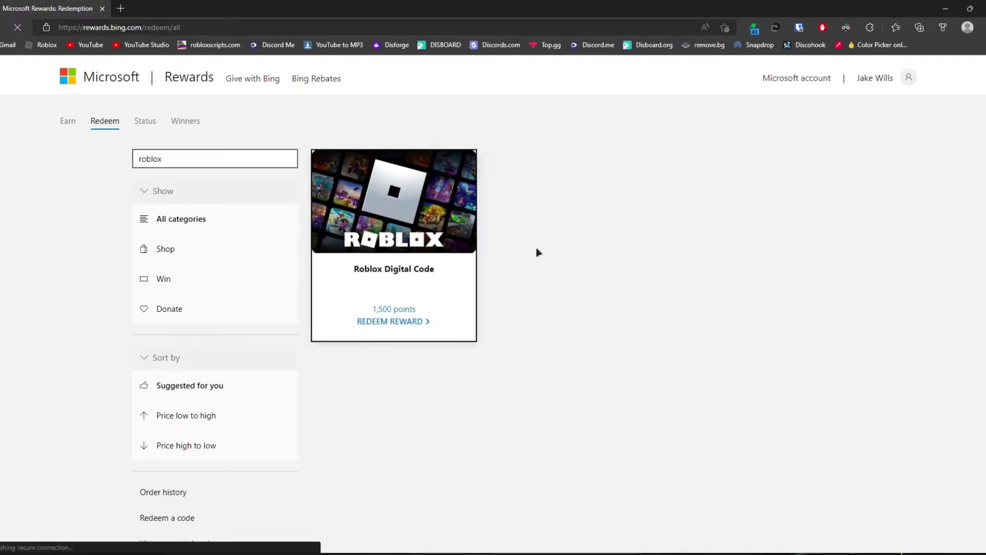
Compare the Robux amounts, choose 100 Robux for 1,500 points, and start redeeming it
click(331, 200)
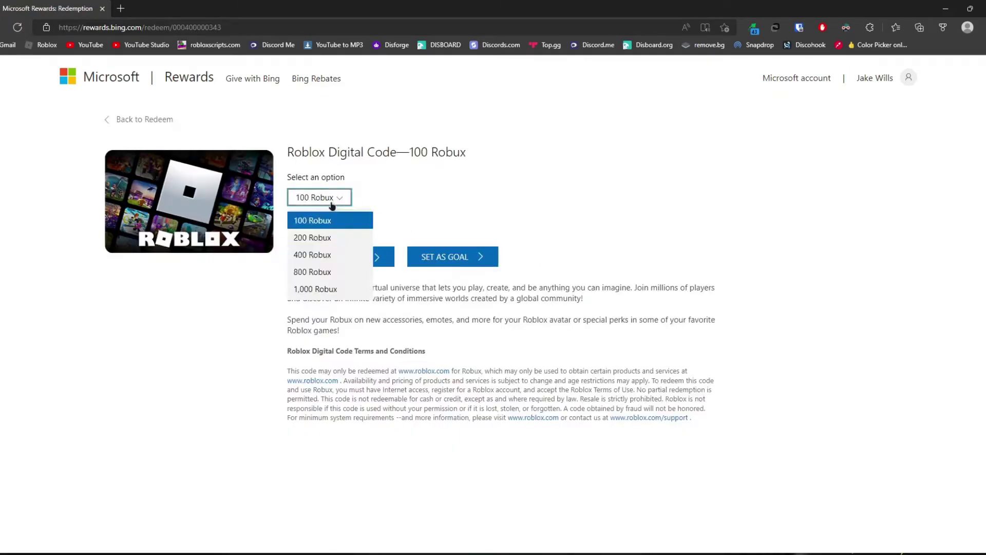
click(312, 237)
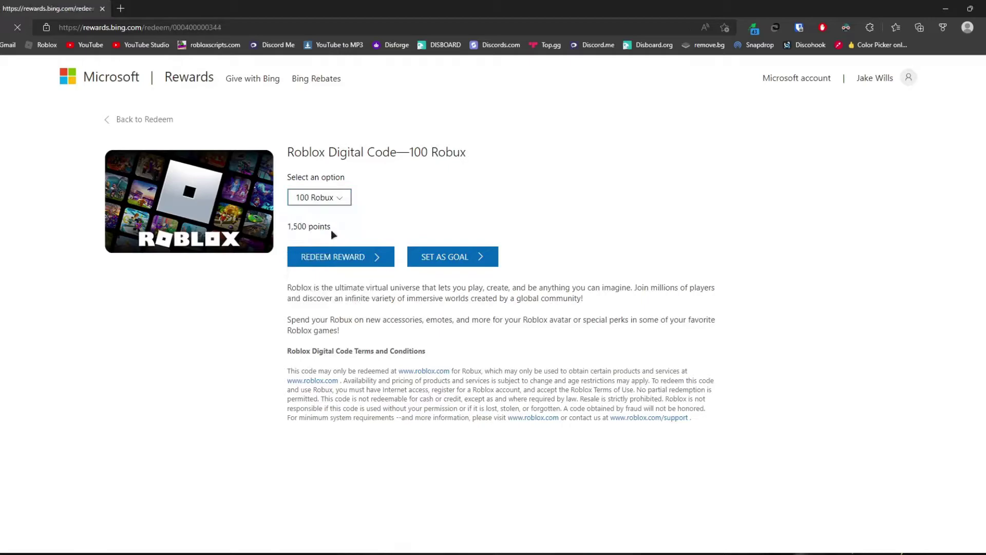
click(329, 200)
click(339, 281)
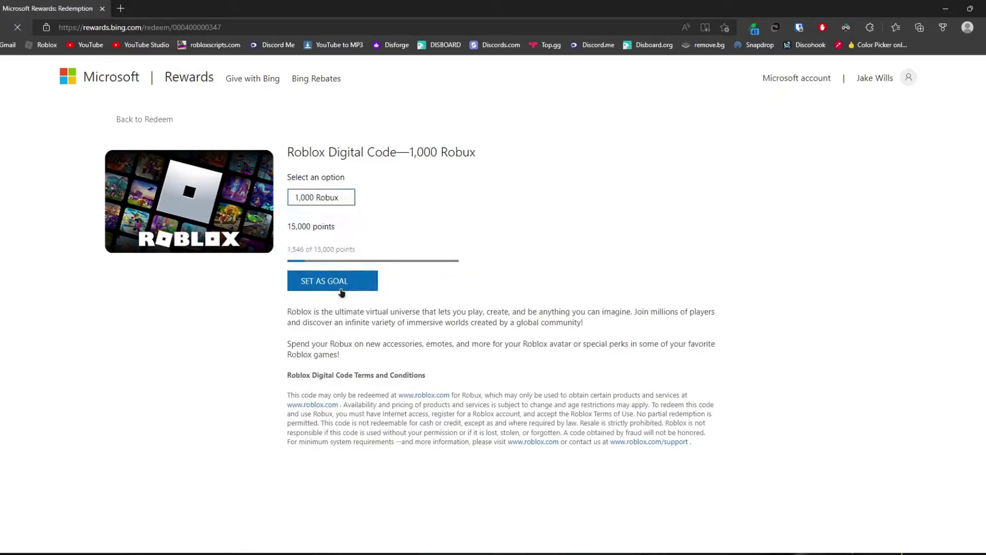
triple_click(296, 228)
click(320, 198)
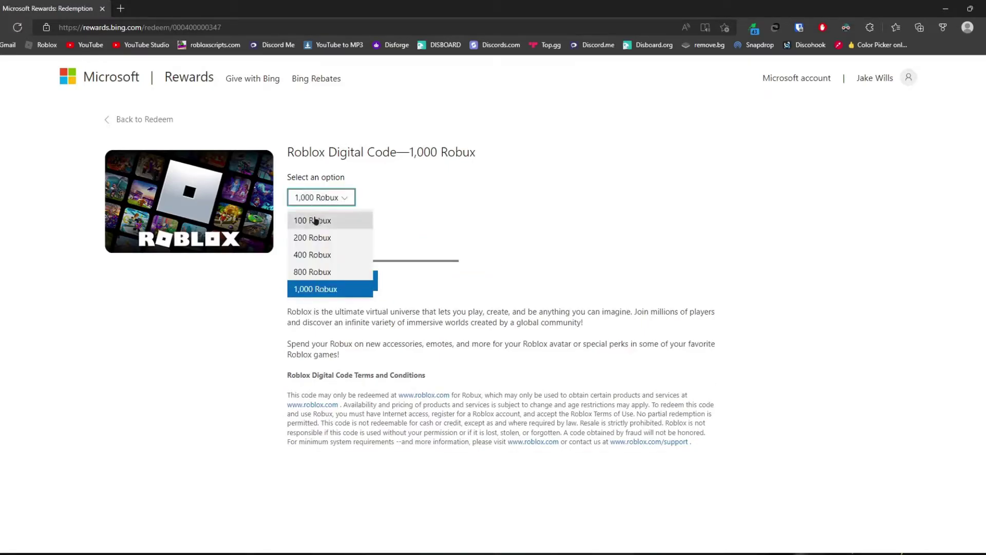
click(316, 285)
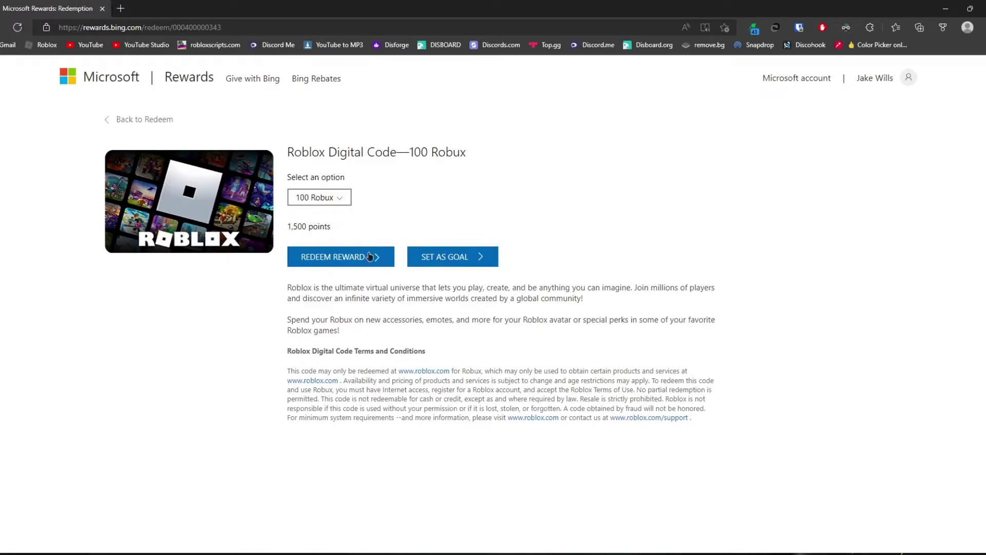
click(372, 257)
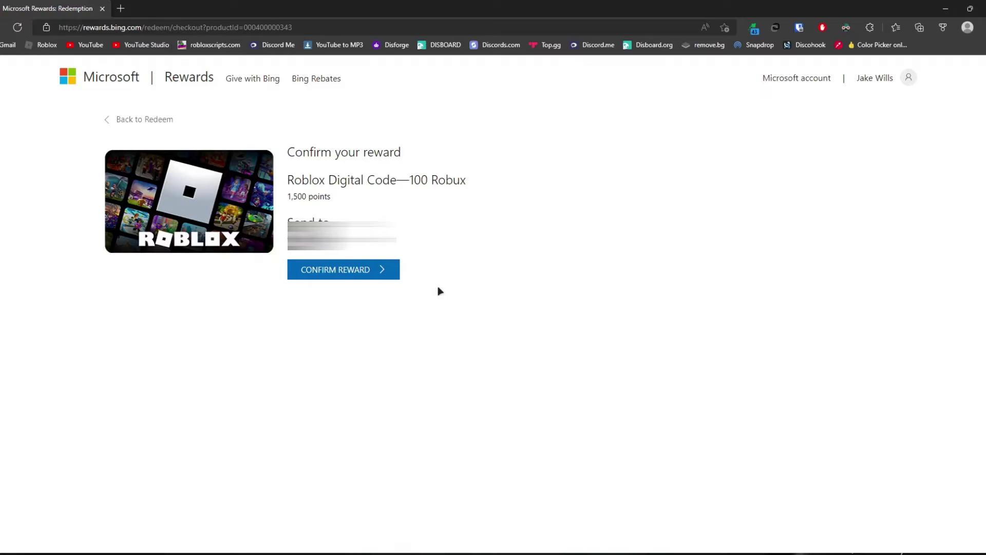
Confirm the 100 Robux reward and review the phone verification instructions
click(346, 273)
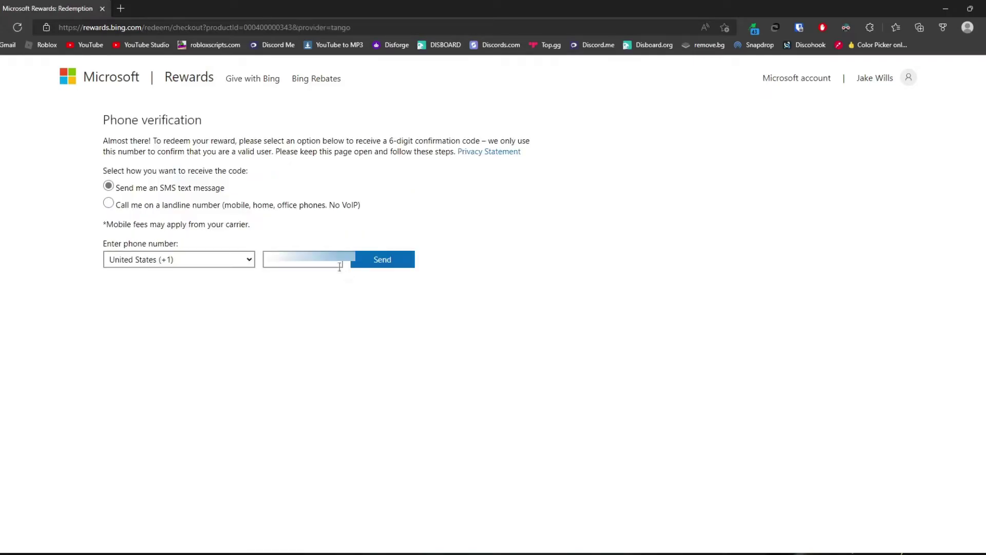
triple_click(115, 121)
double_click(117, 122)
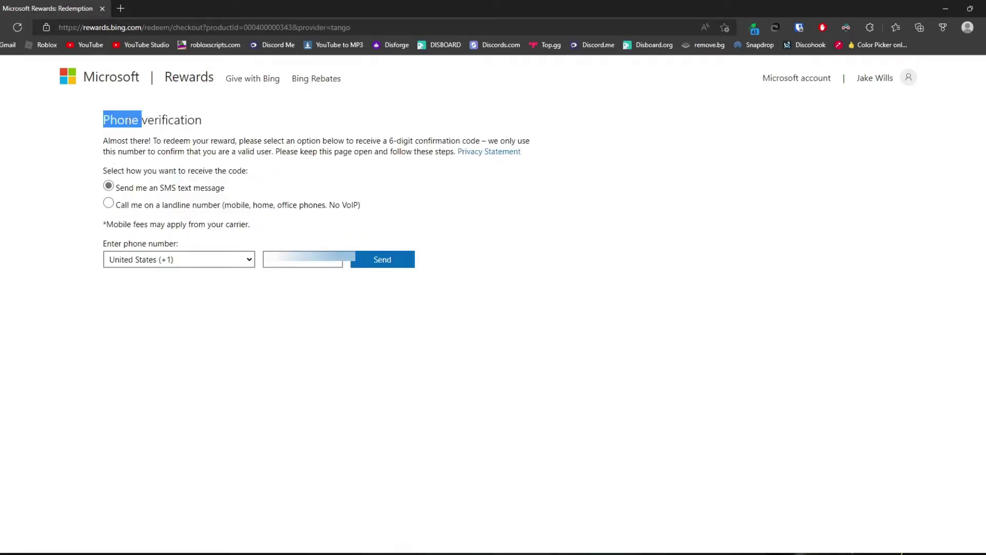
triple_click(131, 120)
triple_click(135, 141)
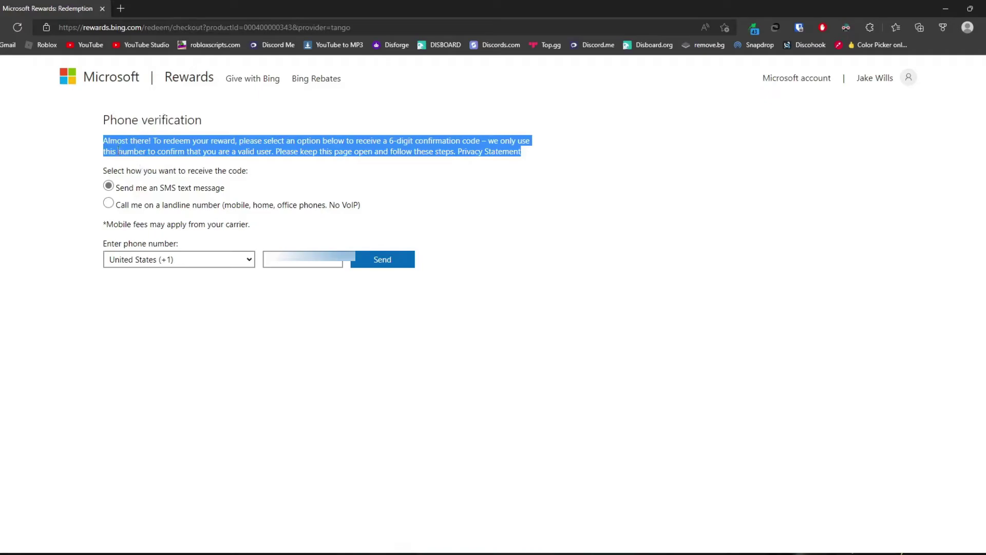
Enter the phone number and send the verification code by SMS
click(295, 262)
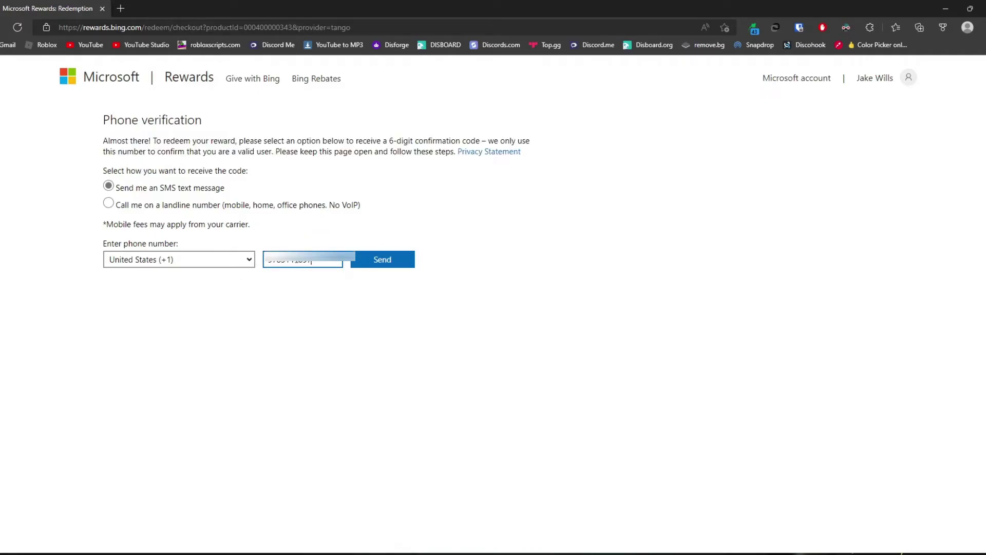
double_click(245, 151)
triple_click(245, 151)
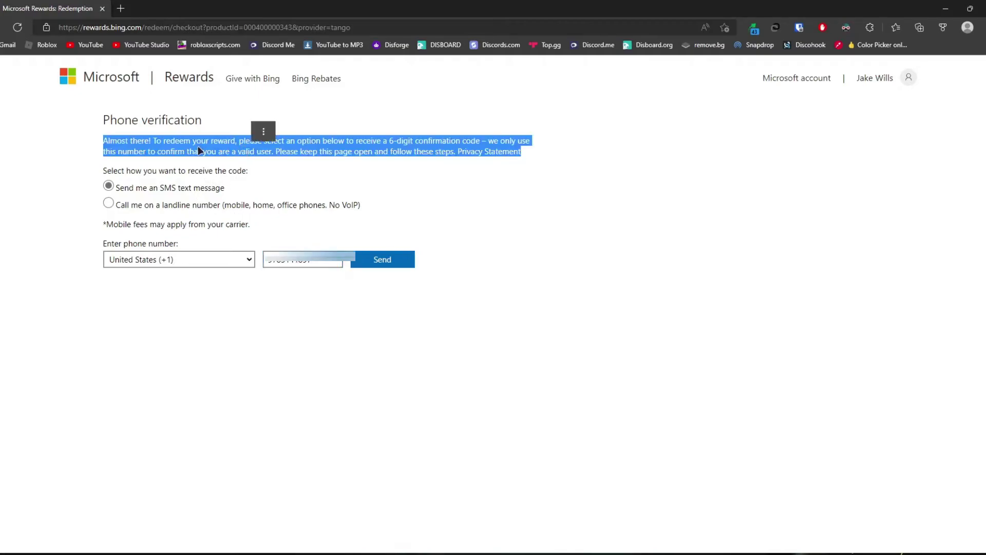
double_click(194, 151)
triple_click(180, 141)
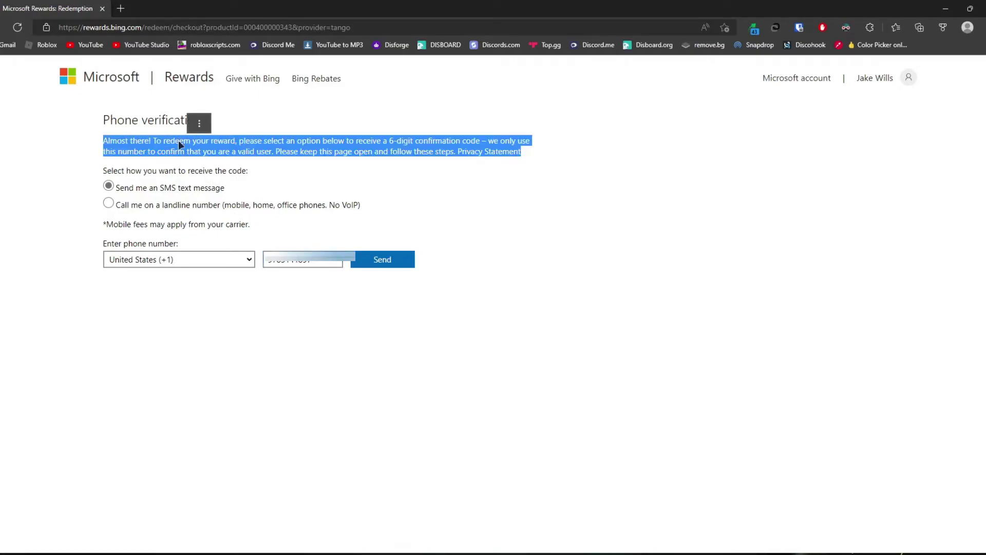
click(152, 144)
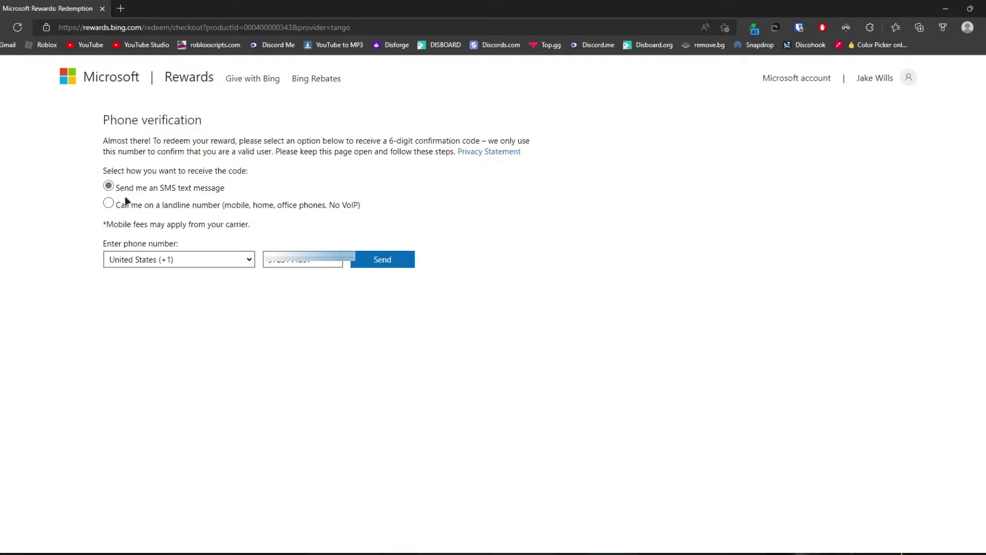
click(401, 260)
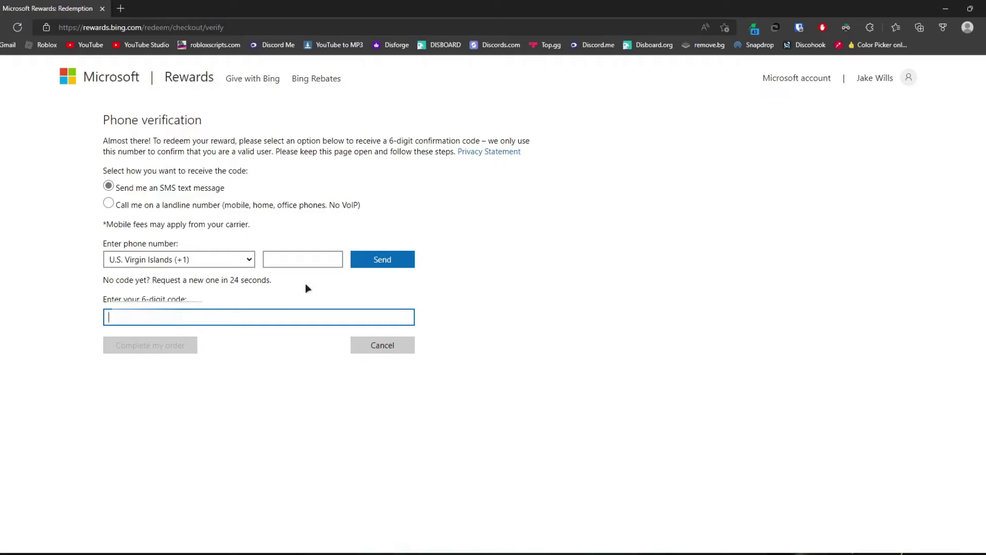
text(1)
Paste the texted 6-digit code and complete the 100 Robux order
key(ctrl+v)
key(Tab)
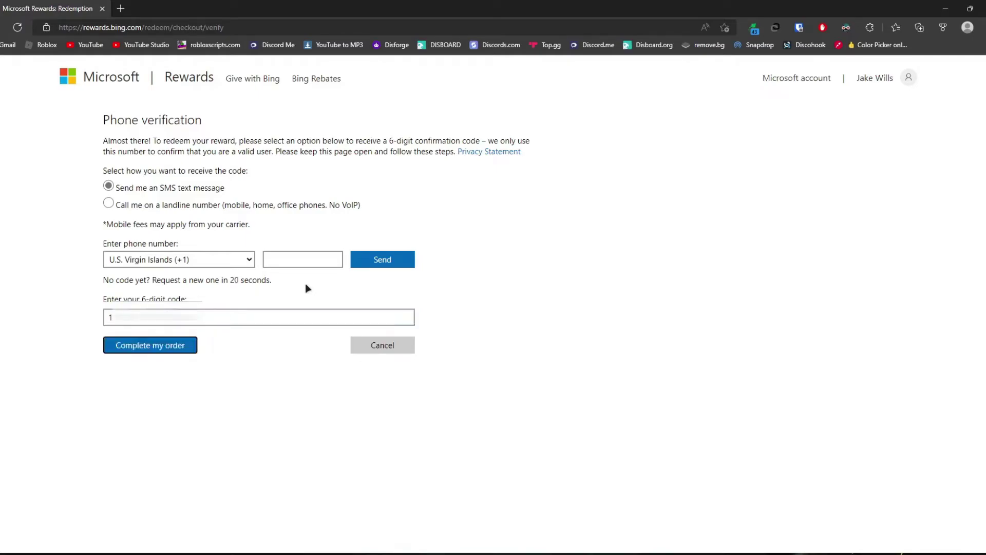
click(174, 346)
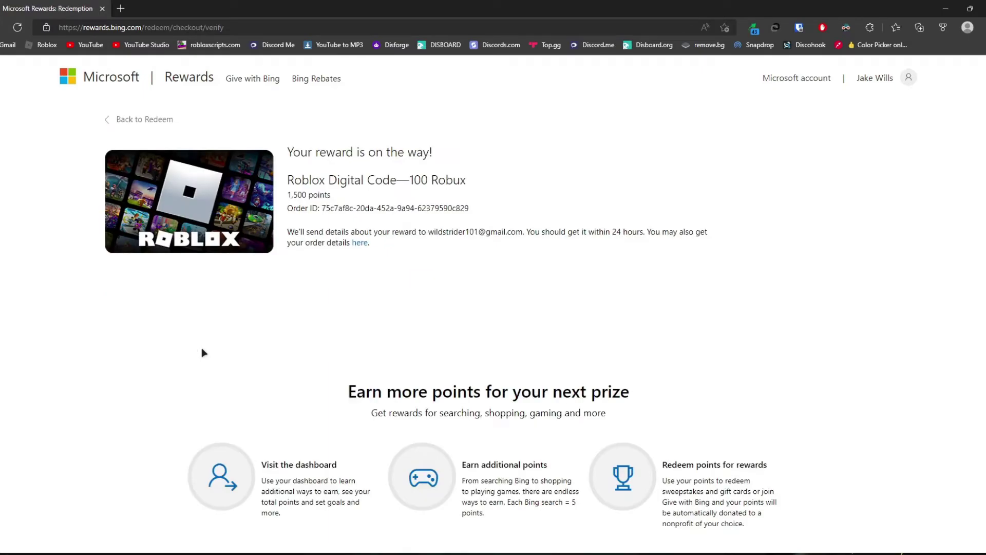
drag(304, 171, 401, 231)
click(401, 177)
drag(288, 173, 467, 180)
scroll(366, 284, down, 2)
scroll(348, 181, up, 2)
scroll(401, 239, down, 3)
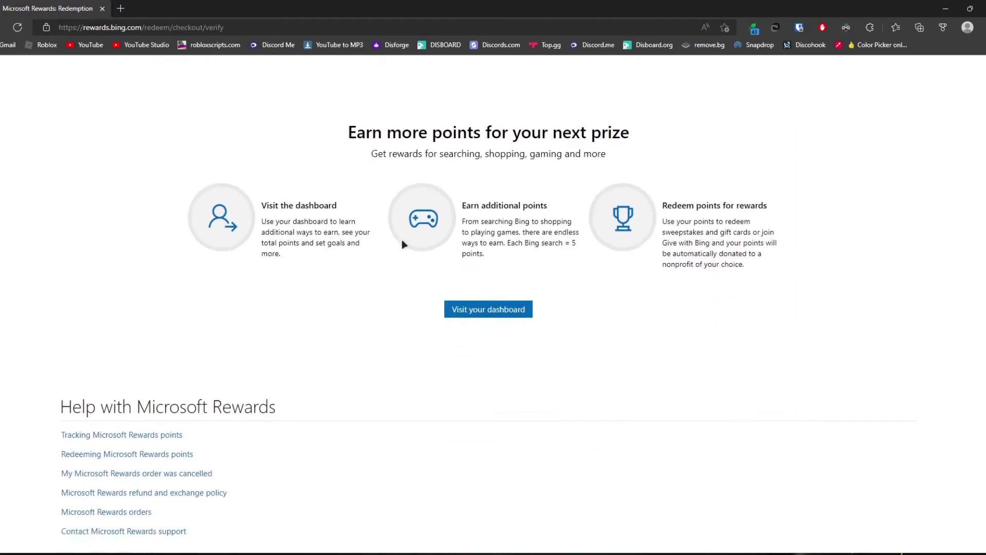
scroll(401, 238, up, 3)
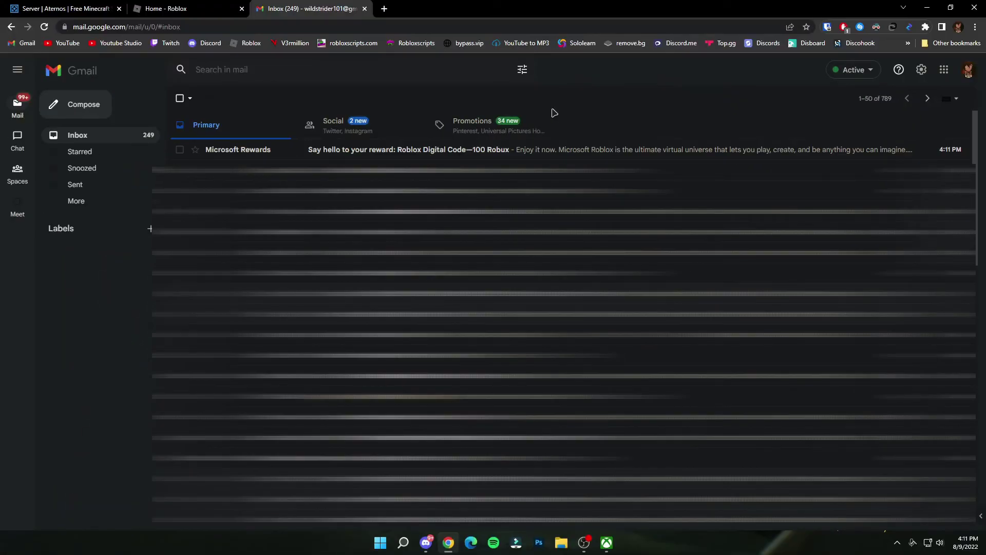
click(532, 150)
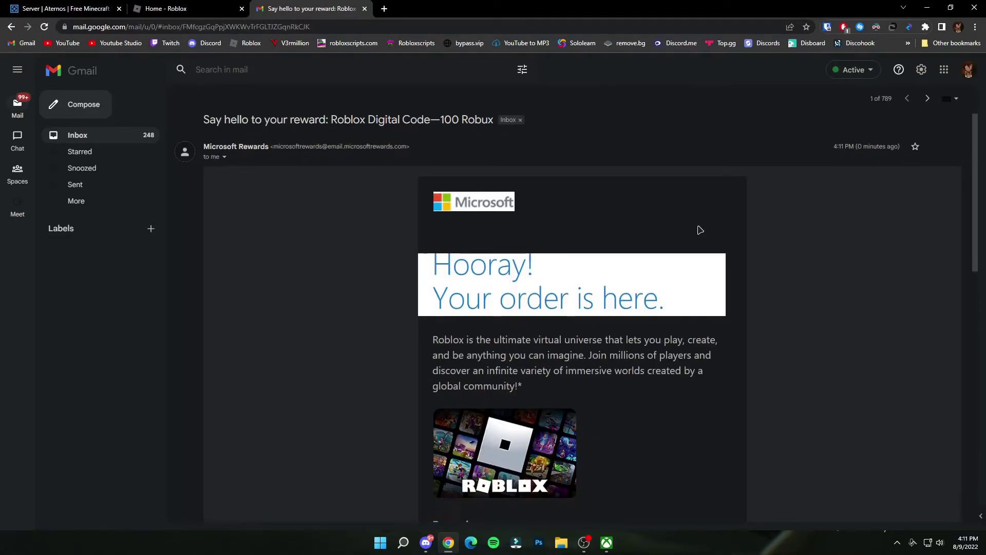
scroll(679, 246, down, 4)
scroll(560, 268, down, 1)
scroll(509, 309, down, 1)
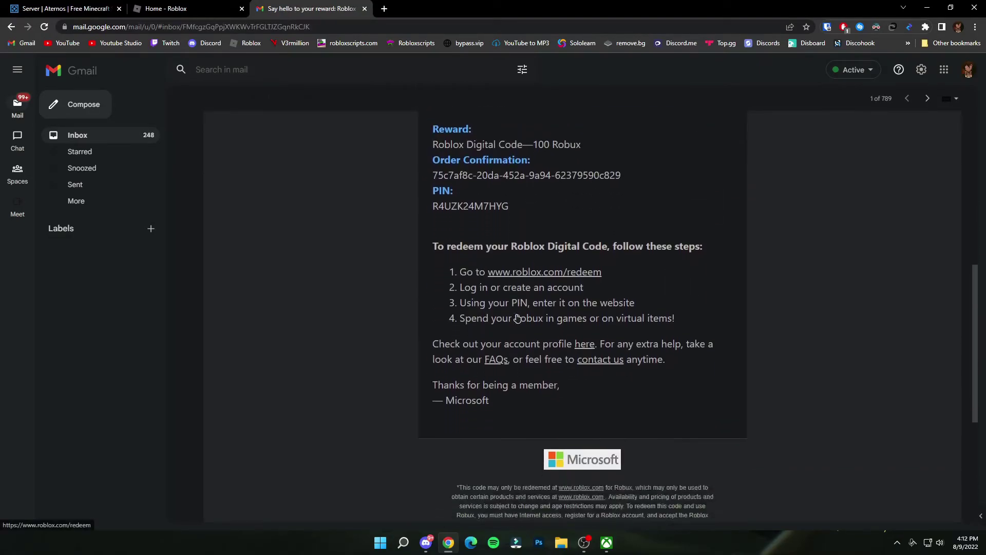
scroll(509, 308, down, 1)
scroll(514, 316, up, 4)
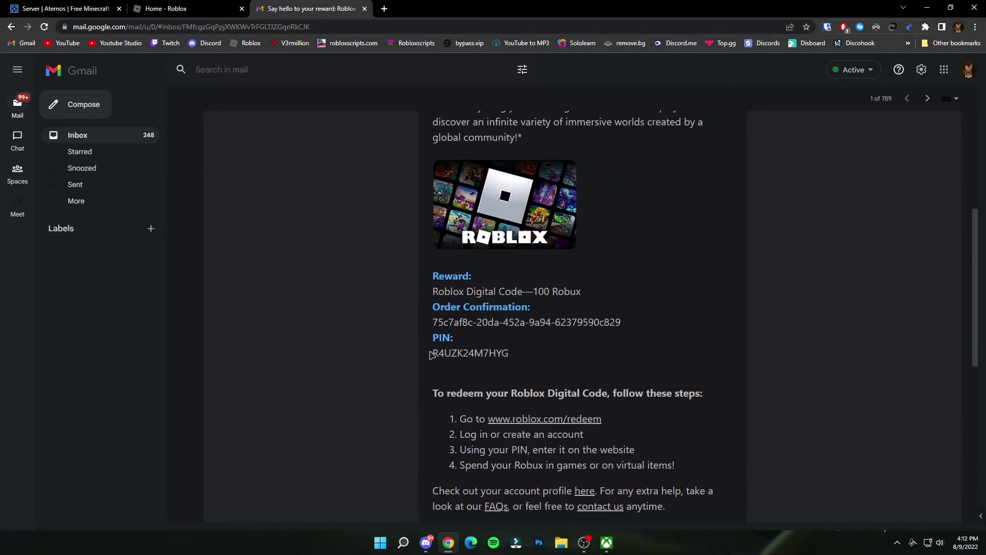
drag(432, 353, 518, 356)
right_click(493, 356)
click(505, 366)
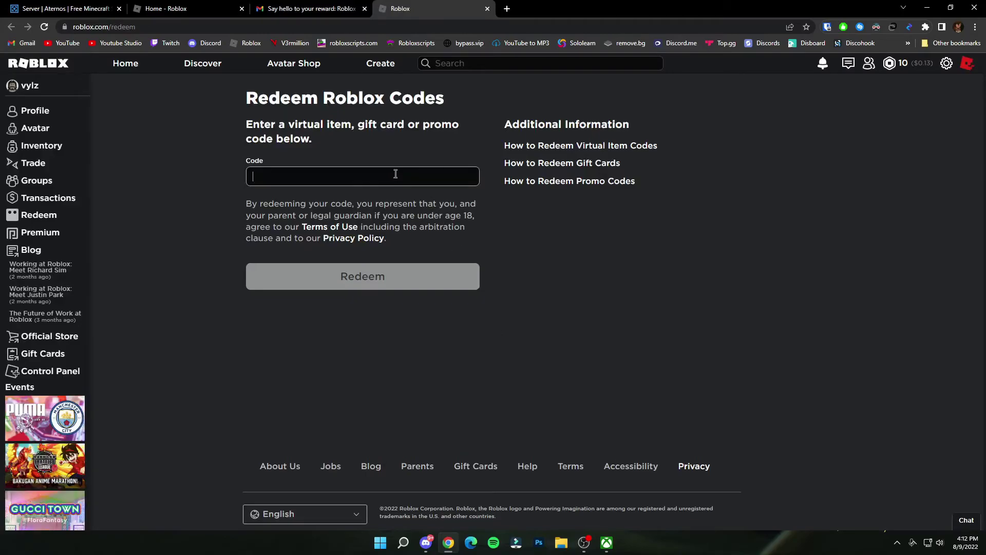
key(ctrl+v)
click(395, 278)
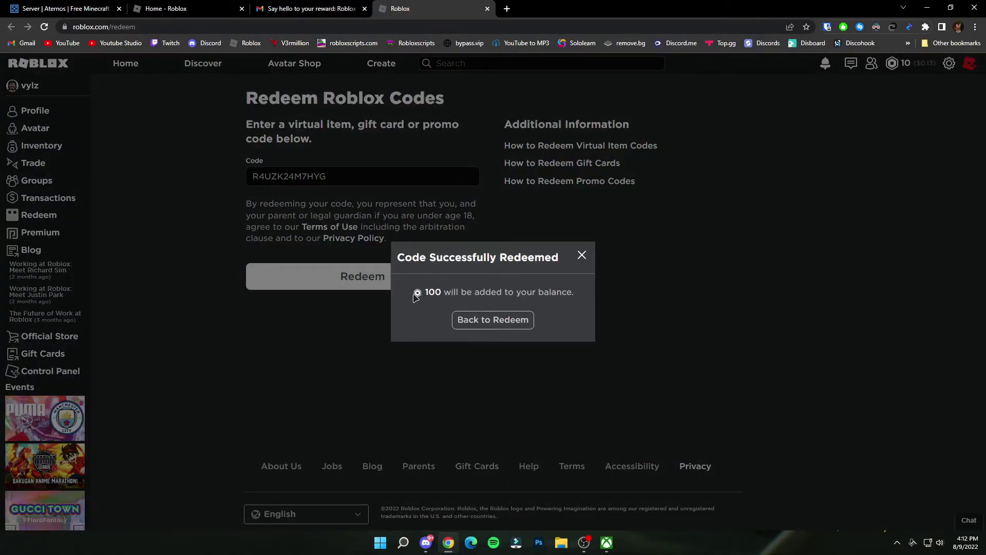
drag(445, 291, 562, 292)
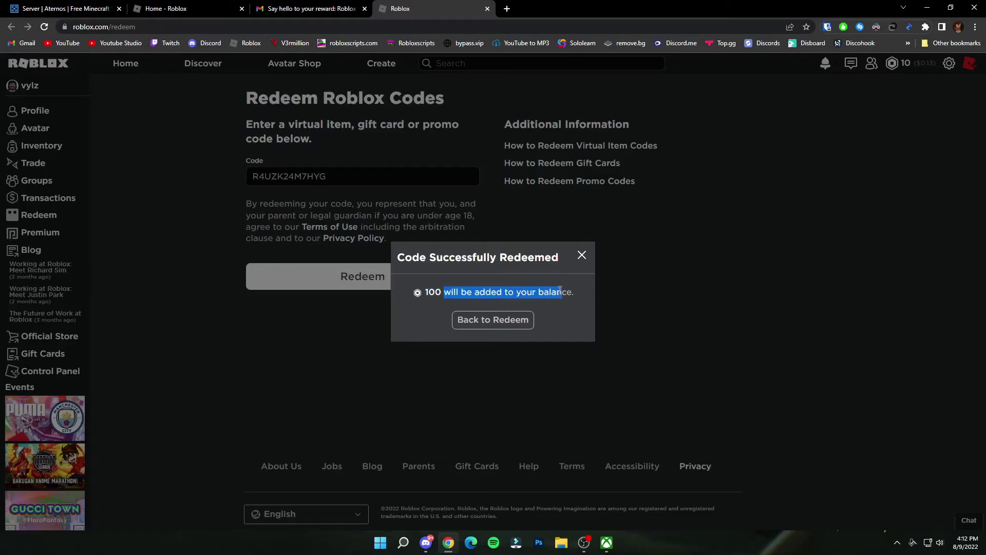
click(540, 348)
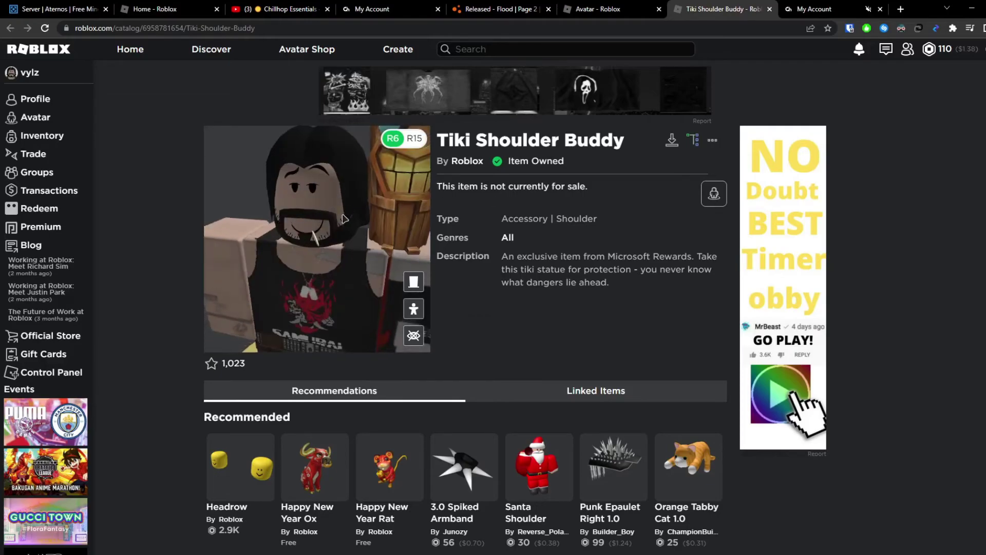
drag(609, 283, 436, 139)
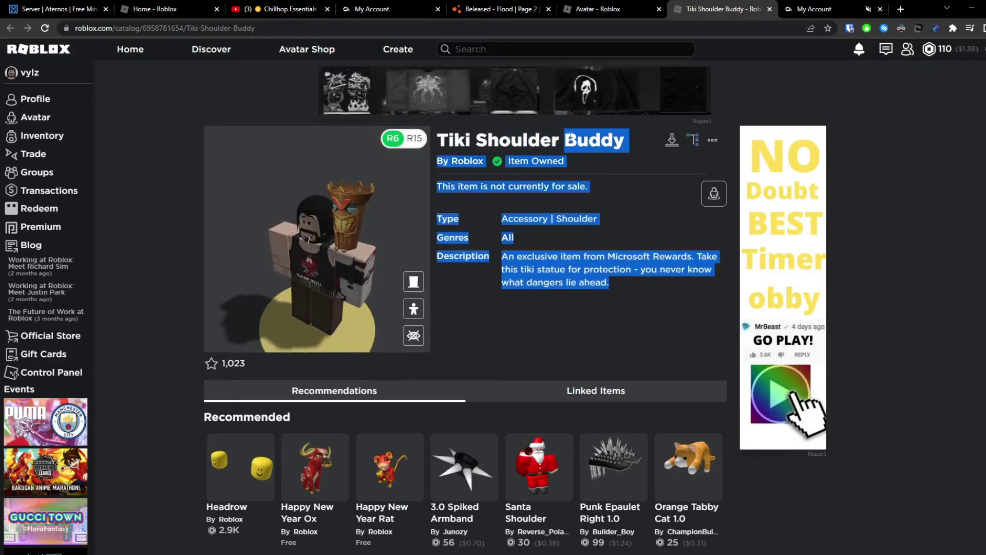
click(390, 197)
mouse_move(389, 197)
mouse_down()
mouse_move(307, 255)
mouse_move(367, 274)
mouse_up()
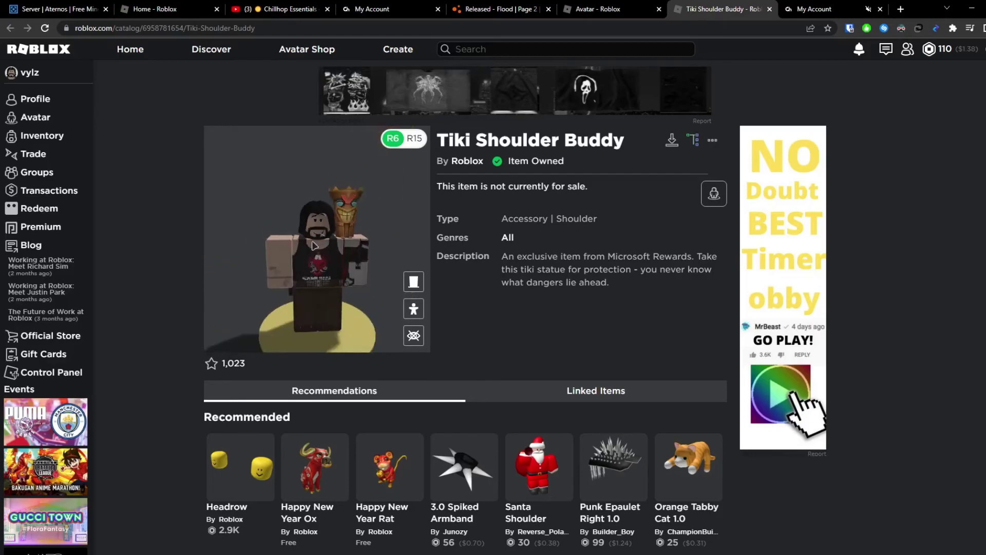
Reload the redeem page and open the Robux menu showing 110 Robux
drag(295, 201, 329, 244)
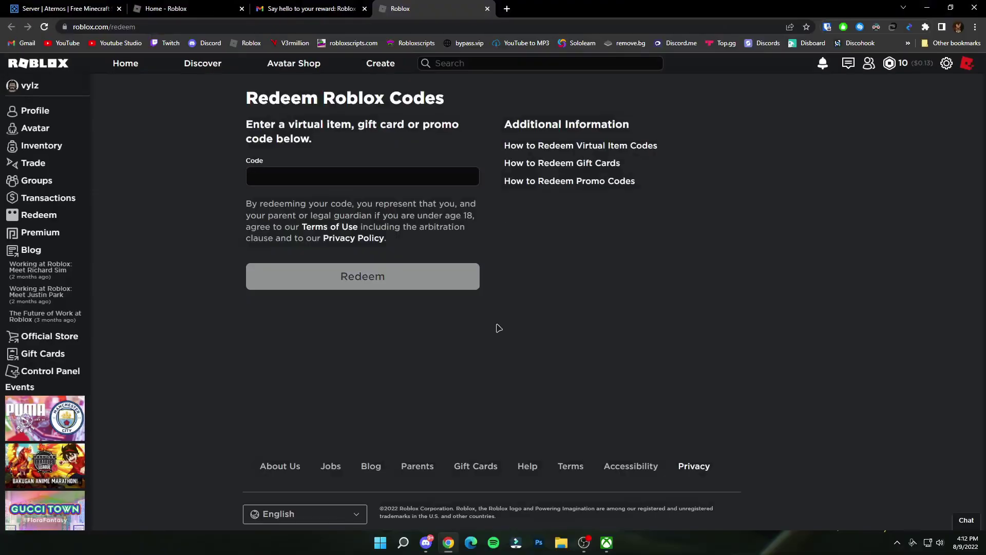
click(44, 26)
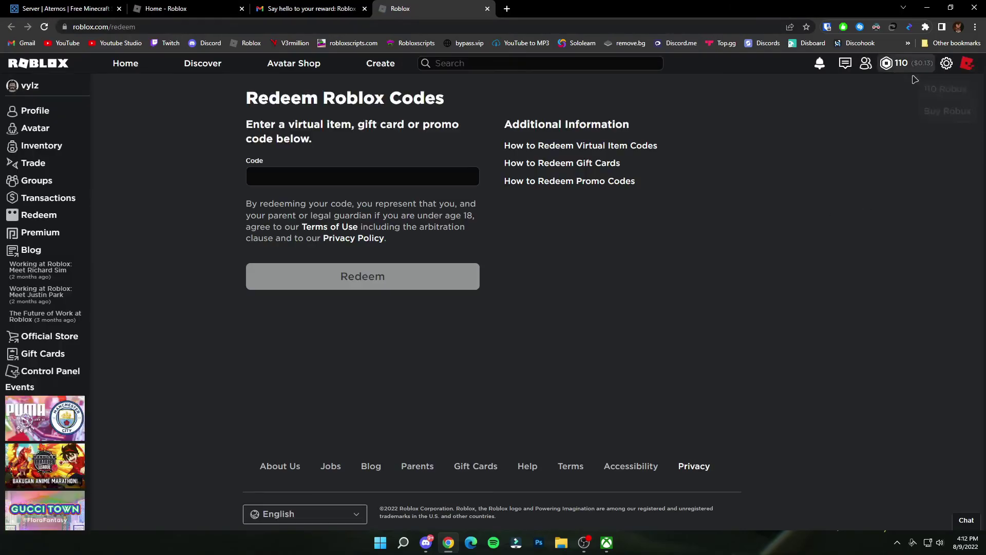
click(901, 63)
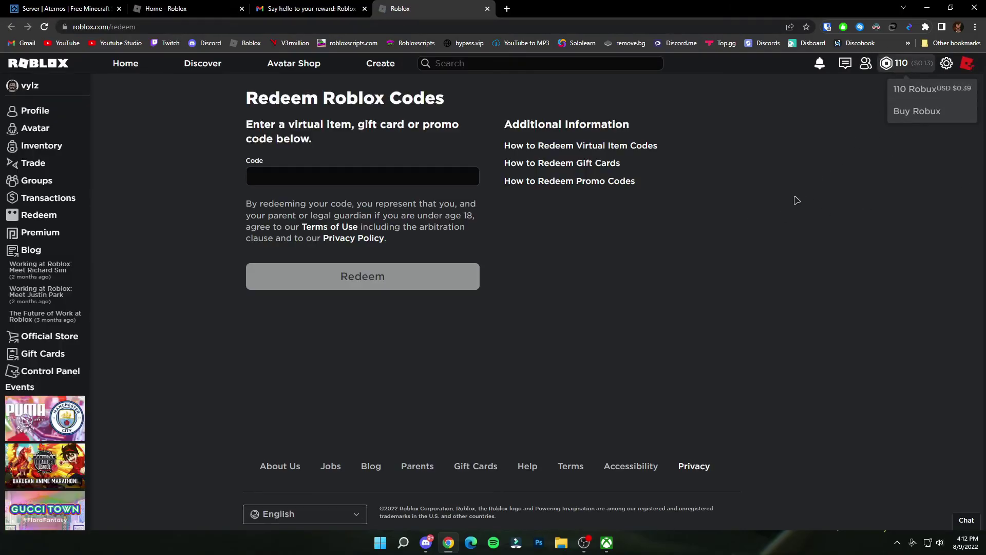